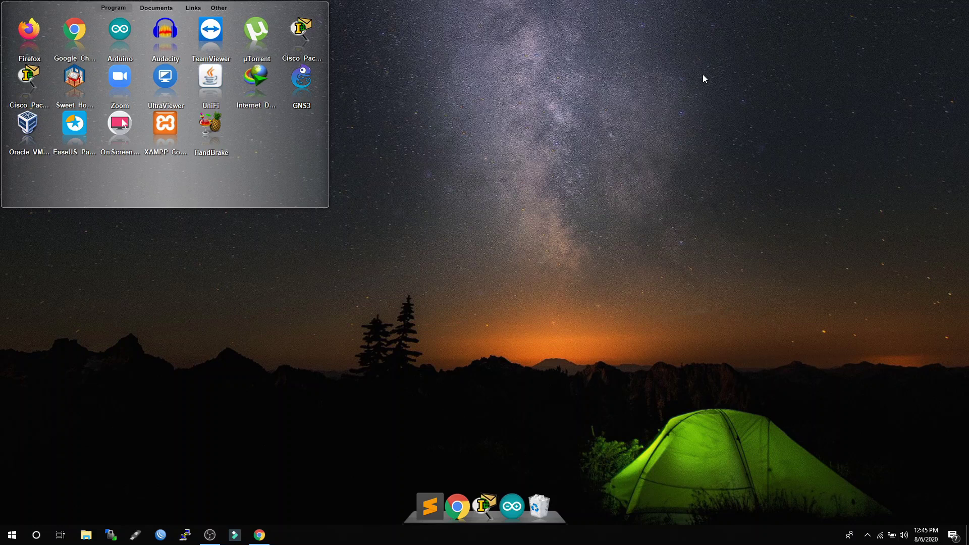
# - Find and open the ExamView TestGenerator application
pyautogui.click(9, 539)
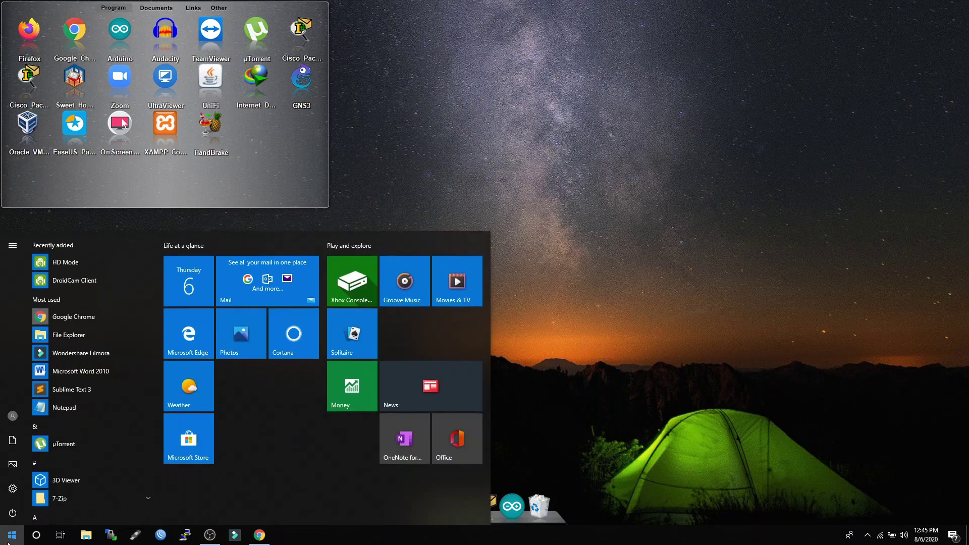
pyautogui.write('exa')
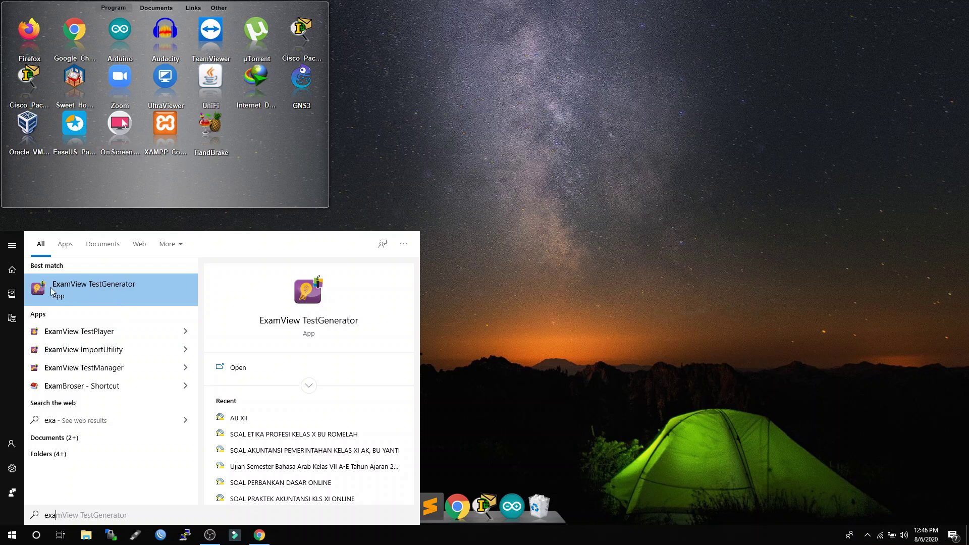
pyautogui.click(86, 288)
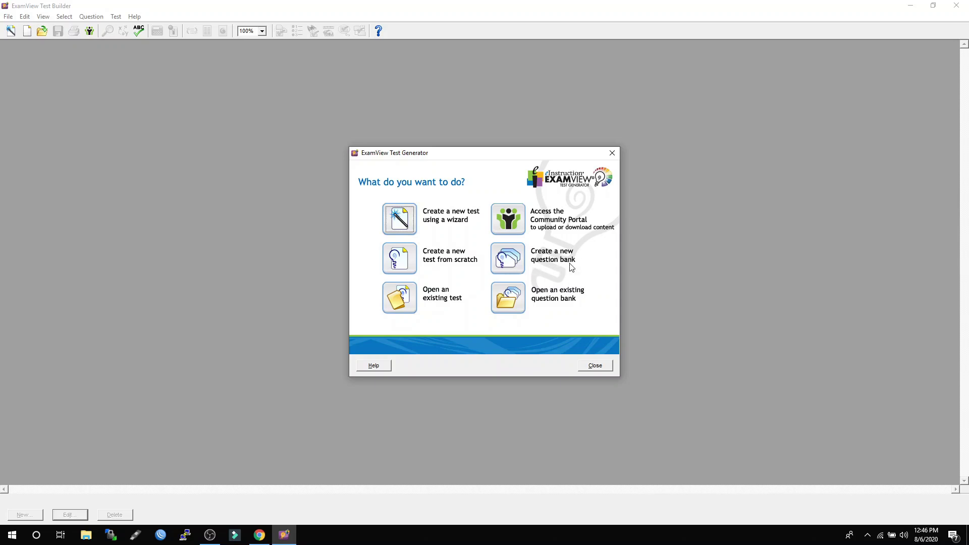
# - Create a new question bank titled "ULANGAN HARIAN ASJ 12", leaving the subtitle empty
pyautogui.click(518, 263)
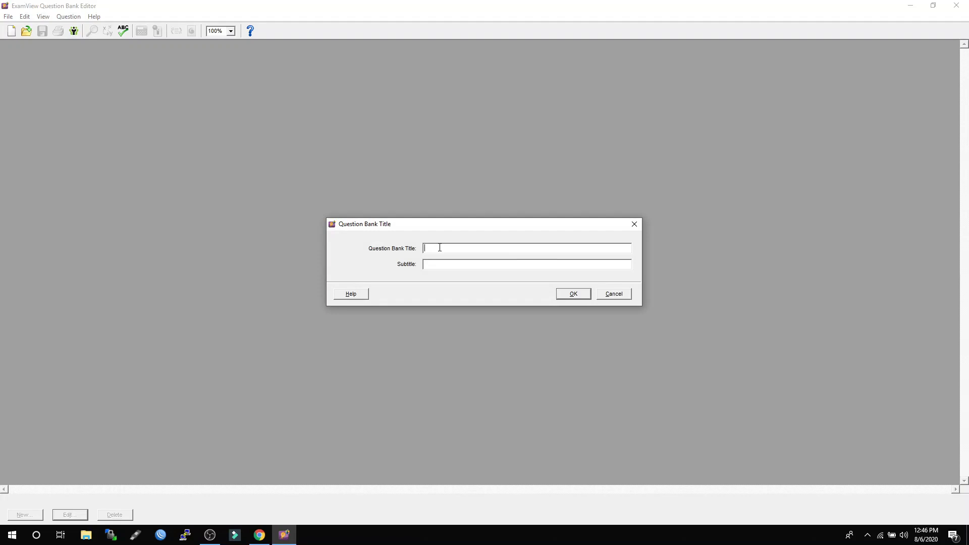
pyautogui.write('ULANGAN HARIAN ASJ 12')
pyautogui.click(574, 295)
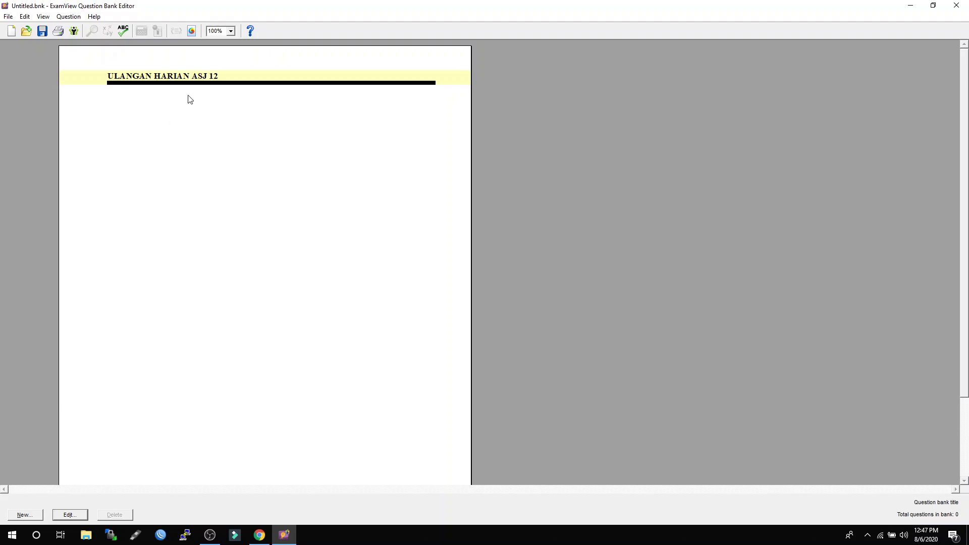
# - Add a new multiple-choice question to the bank and shift its editor window slightly aside
pyautogui.click(18, 519)
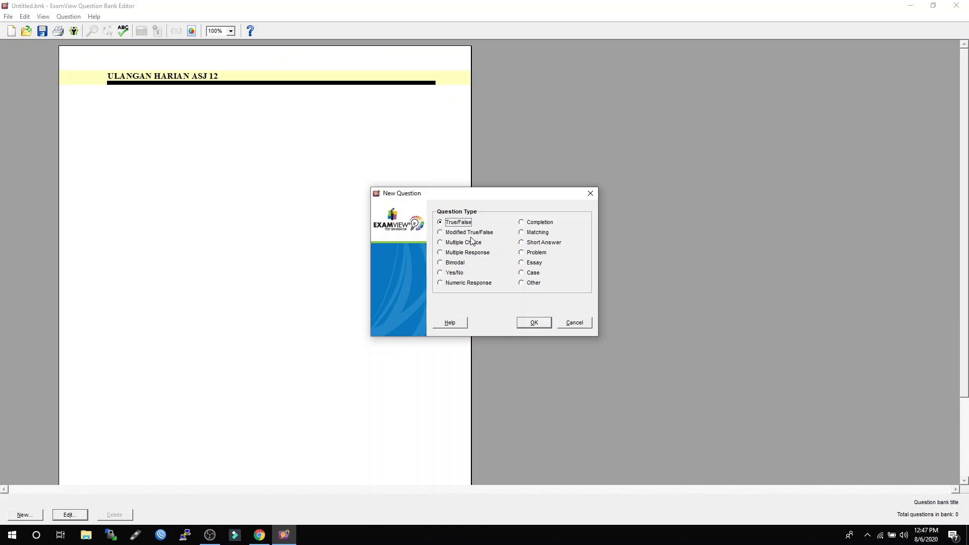
pyautogui.click(441, 244)
pyautogui.click(532, 324)
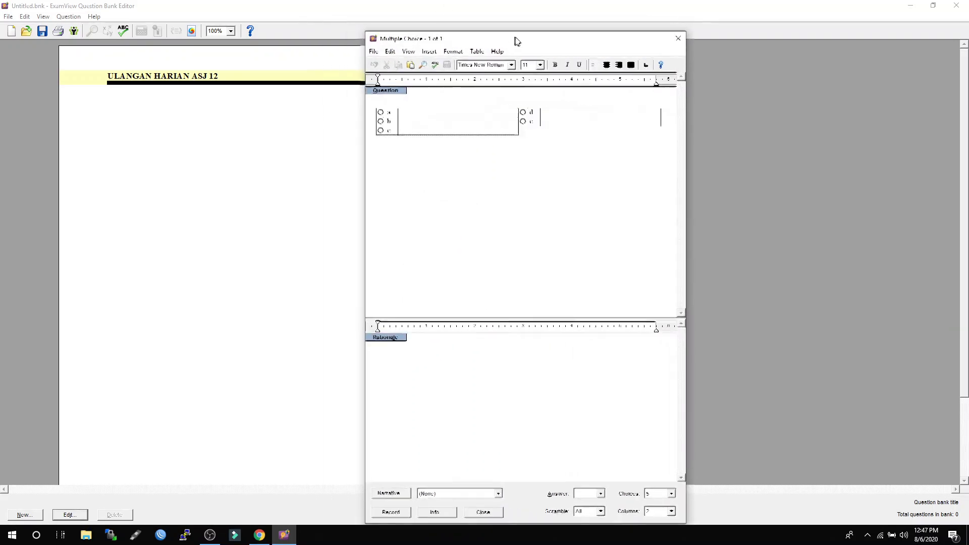
pyautogui.moveTo(515, 39); pyautogui.dragTo(531, 39)
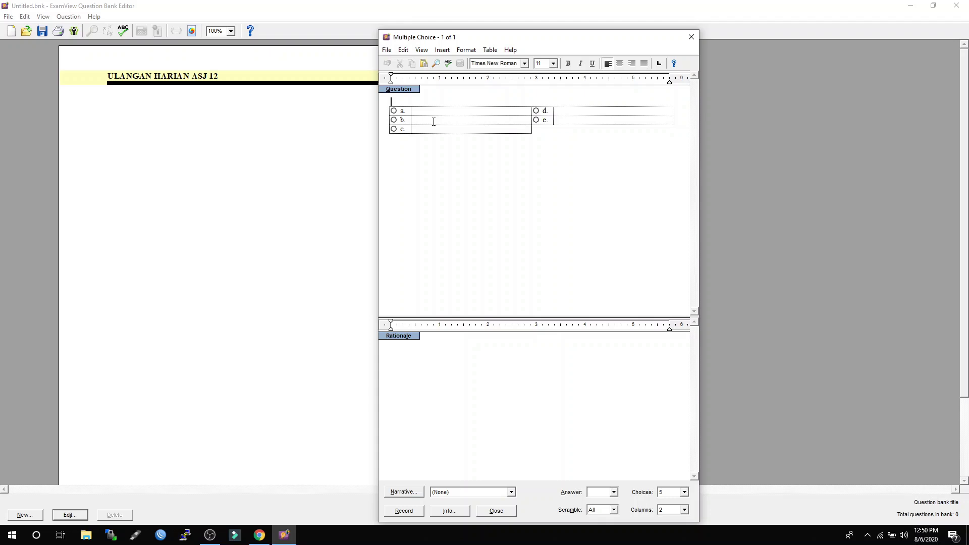
# - Head the question with the bold label "MC(01)" followed by blank lines
pyautogui.write('MC(01)')
pyautogui.press('Return')
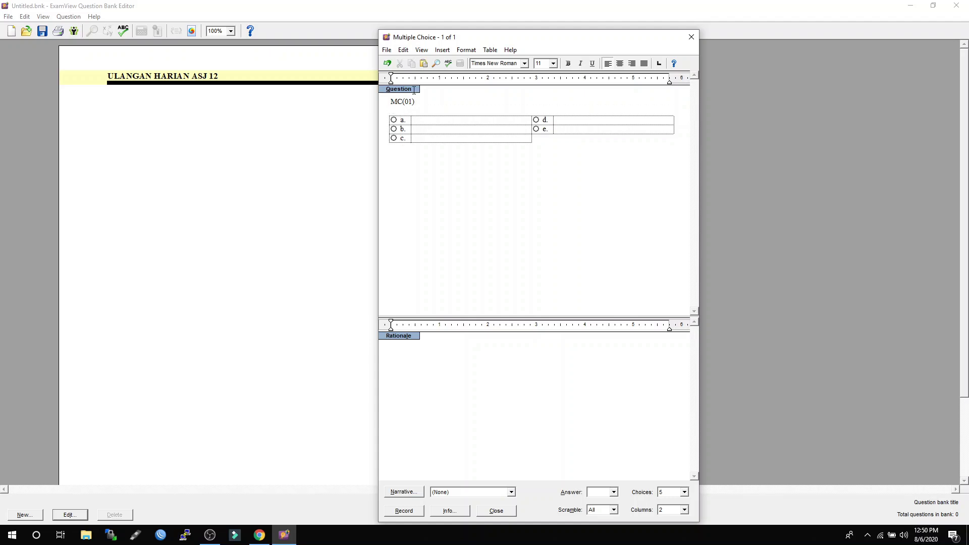
pyautogui.moveTo(417, 101); pyautogui.dragTo(389, 101)
pyautogui.click(569, 66)
pyautogui.click(456, 103)
pyautogui.press('Return')
pyautogui.press('Return')
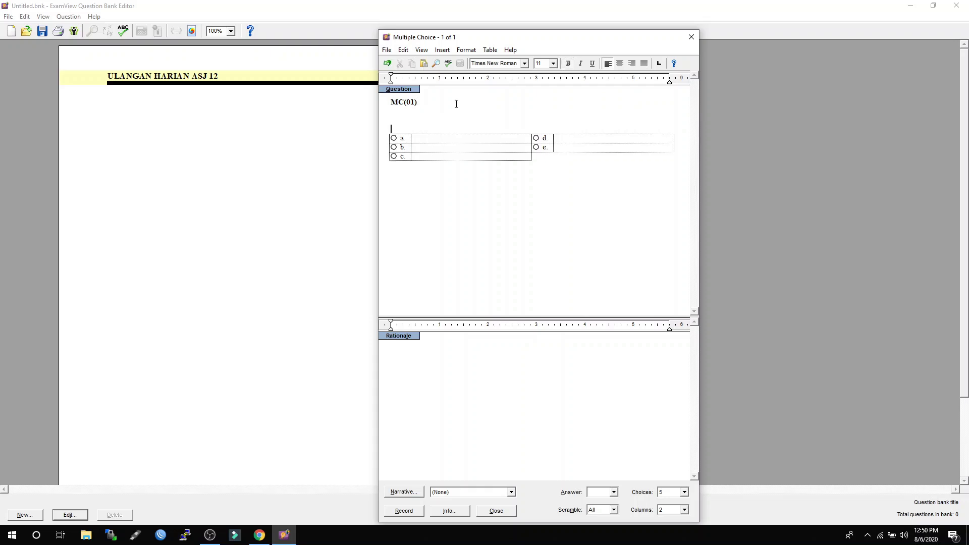
pyautogui.moveTo(422, 101); pyautogui.dragTo(390, 103)
pyautogui.click(418, 102)
pyautogui.moveTo(419, 102); pyautogui.dragTo(389, 102)
pyautogui.click(424, 105)
pyautogui.click(407, 126)
pyautogui.moveTo(423, 102); pyautogui.dragTo(385, 104)
pyautogui.click(390, 103)
# - Enter the question text "Apa kepanjangan dari TKJ....." directly above the answer choices
pyautogui.click(406, 127)
pyautogui.write('Apa kepanjangan dari TKJ.....')
pyautogui.press('Tab')
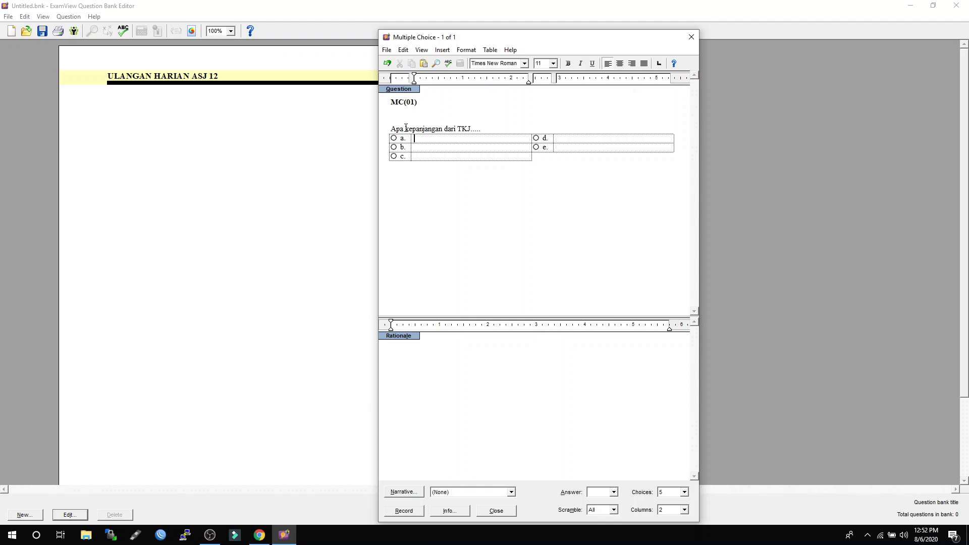
# - Fill choices a to e with "Teknik komputer dan jaringan", "Teknik Komputasi", "Teknik Komputer dan jurusan", "dsfs" and "dsds"
pyautogui.write('Tej')
pyautogui.write('knik komp')
pyautogui.write('uter dan jarin')
pyautogui.write('gan')
pyautogui.press('Tab')
pyautogui.write('Teknik Komputasi')
pyautogui.press('Tab')
pyautogui.write('Teknik Komputer dan jurusan')
pyautogui.press('Tab')
pyautogui.write('dsfs')
pyautogui.press('Tab')
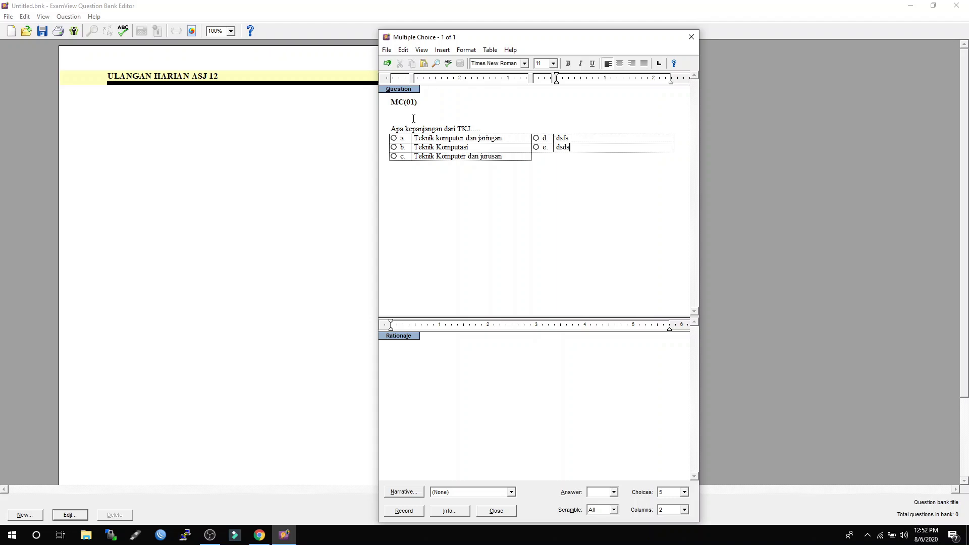
# - Remove the extra blank line above the question text and record the question with choice a as the answer
pyautogui.click(409, 119)
pyautogui.press('BackSpace')
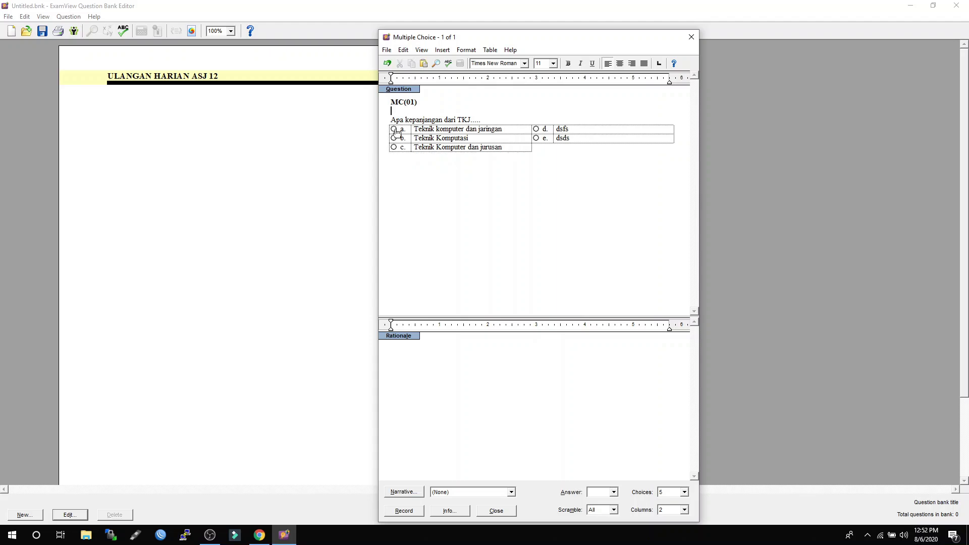
pyautogui.click(396, 130)
pyautogui.click(402, 511)
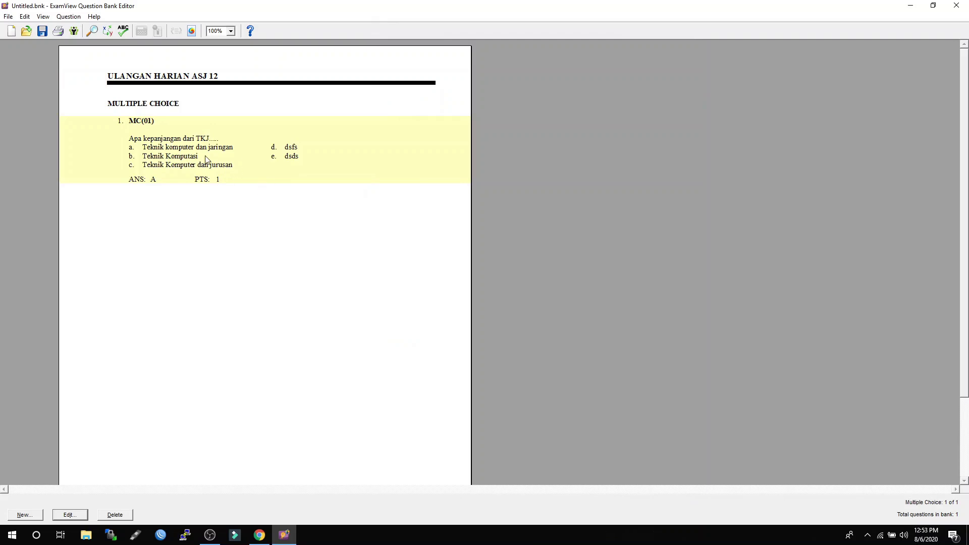
# - Add a second multiple-choice question headed with the bold label "MC(02)" and a blank line
pyautogui.click(24, 515)
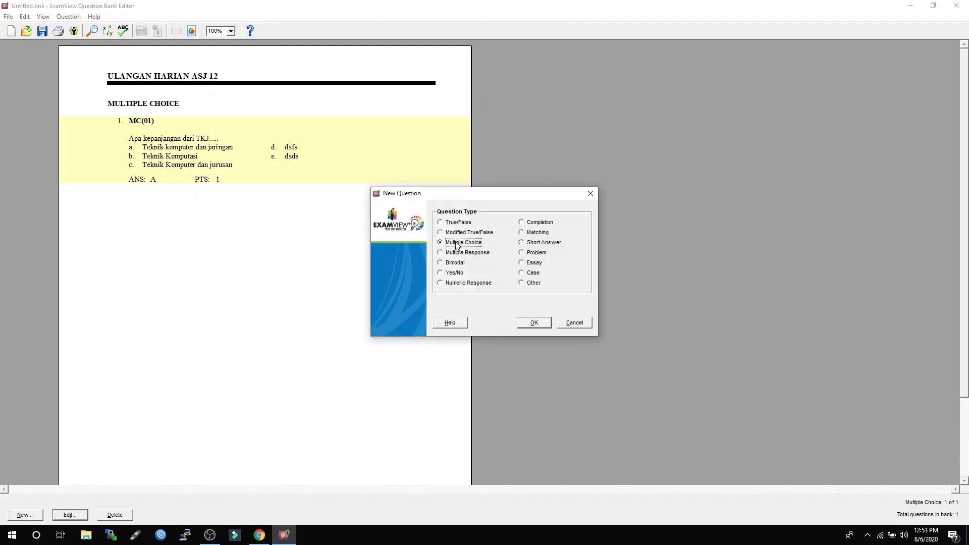
pyautogui.click(531, 323)
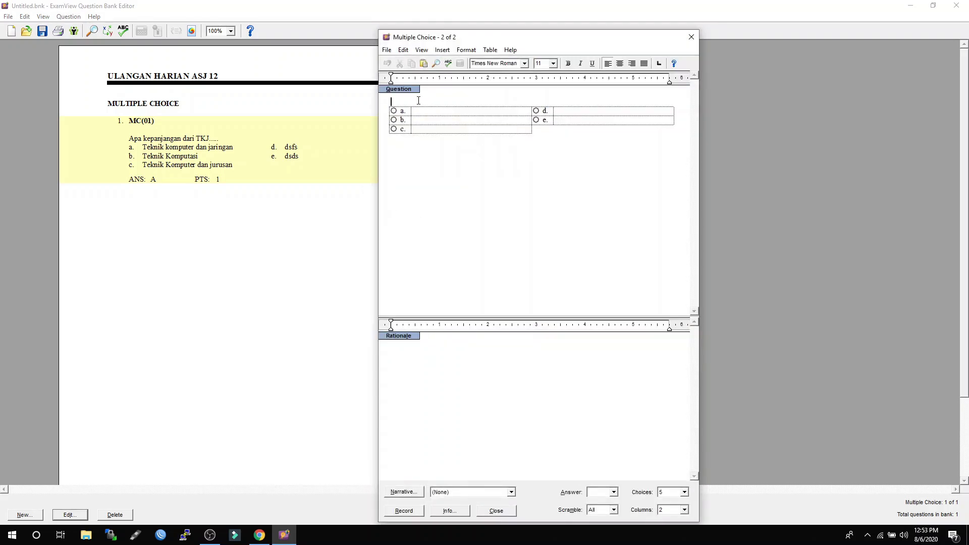
pyautogui.write('MC')
pyautogui.hotkey('shift', 'Home')
pyautogui.press('BackSpace')
pyautogui.hotkey('ctrl', 'b')
pyautogui.write('MC(02)')
pyautogui.press('Return')
pyautogui.press('Return')
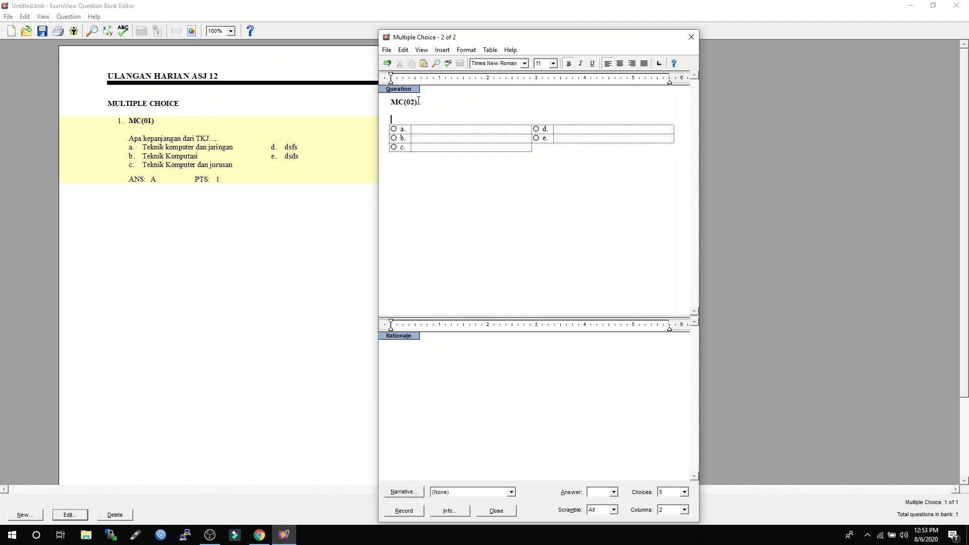
# - Enter the non-bold question text "apa nama perangkat pada gambar di bawah ini" and start a new line below it
pyautogui.write('APA')
pyautogui.press('BackSpace')
pyautogui.press('BackSpace')
pyautogui.press('BackSpace')
pyautogui.hotkey('ctrl', 'b')
pyautogui.write('apa nama perangkat pada gambar di bawah ini')
pyautogui.press('Return')
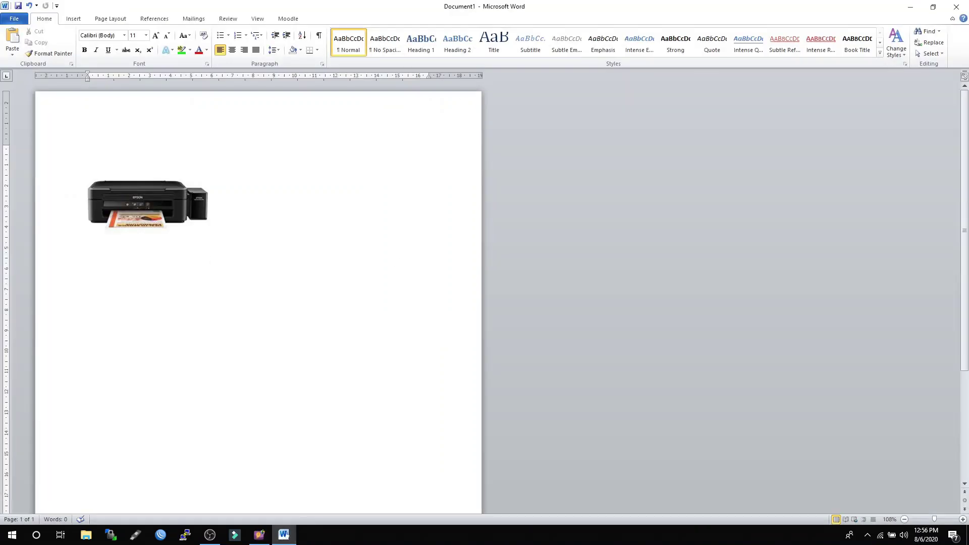
# - Copy the printer picture from the Word document and paste it below the question text in ExamView
pyautogui.click(181, 199)
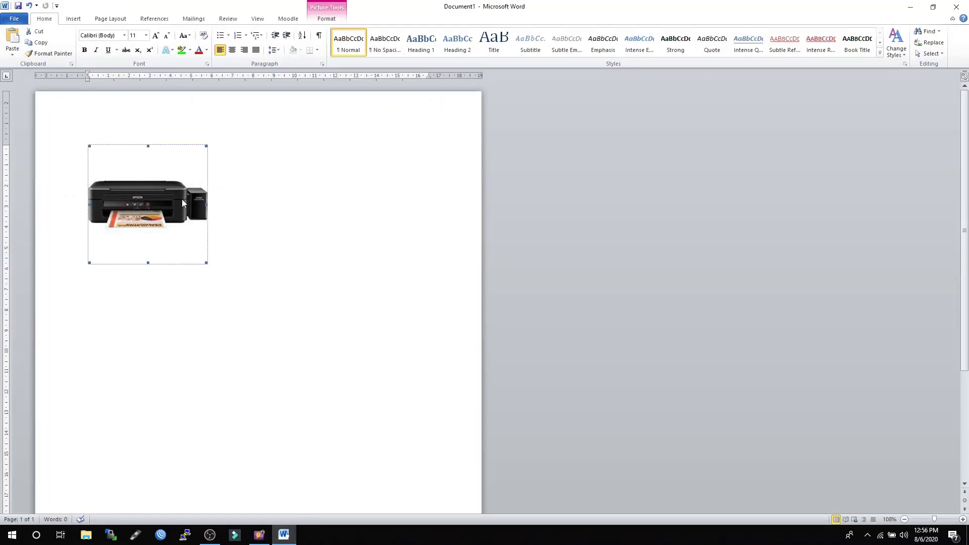
pyautogui.rightClick(182, 198)
pyautogui.click(207, 217)
pyautogui.click(259, 534)
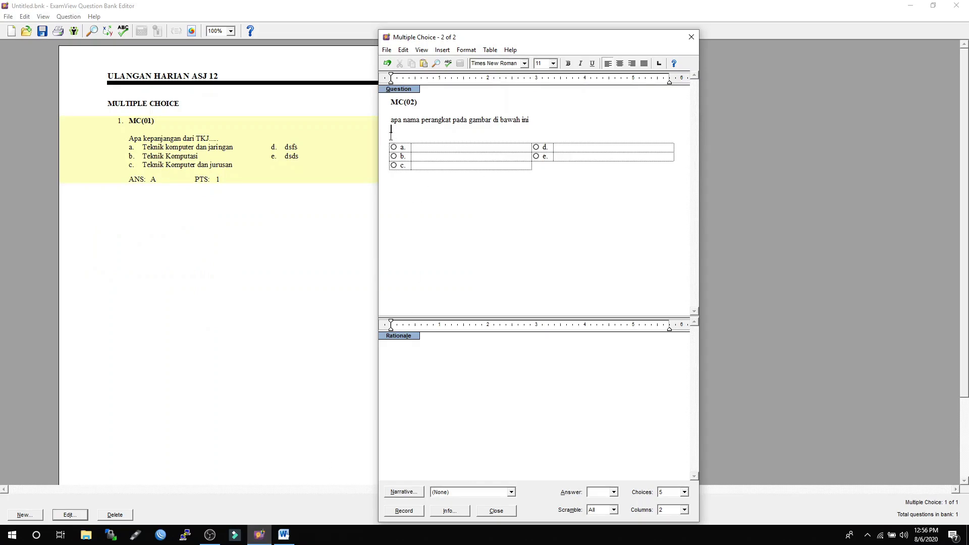
pyautogui.hotkey('ctrl', 'v')
# - Shrink the pasted printer picture proportionally and remove the extra blank line below it
pyautogui.click(408, 160)
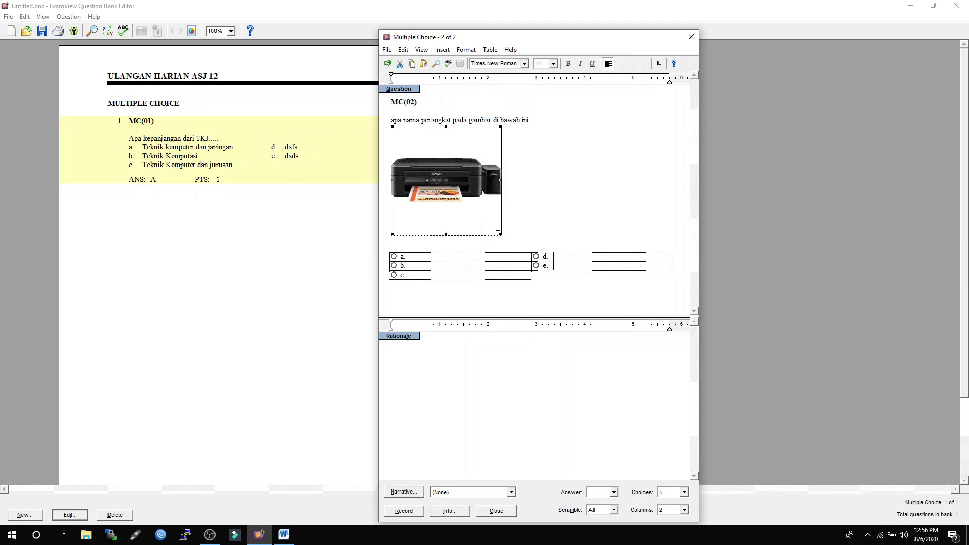
pyautogui.moveTo(501, 235); pyautogui.dragTo(470, 200)
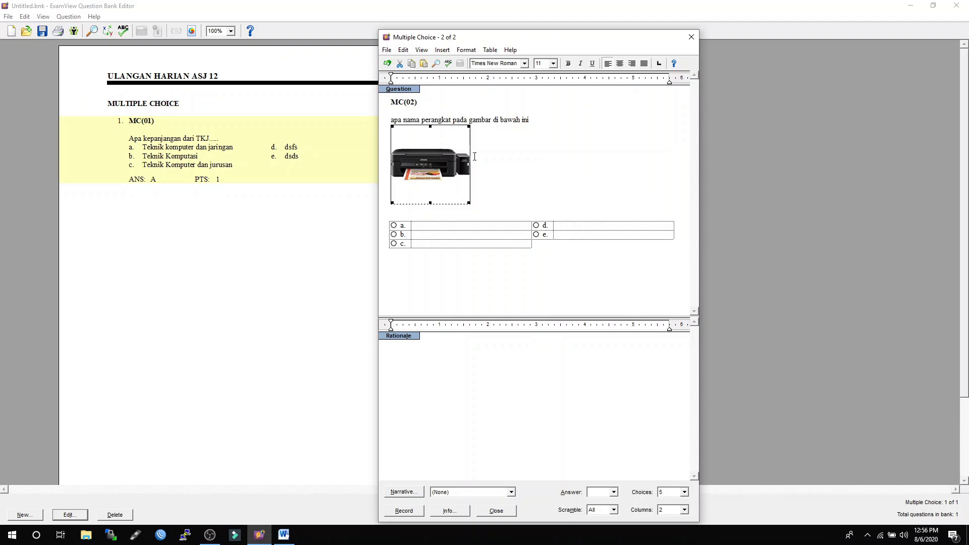
pyautogui.click(497, 190)
pyautogui.hotkey('shift', 'Left')
pyautogui.press('Down')
pyautogui.press('BackSpace')
pyautogui.hotkey('shift', 'Left')
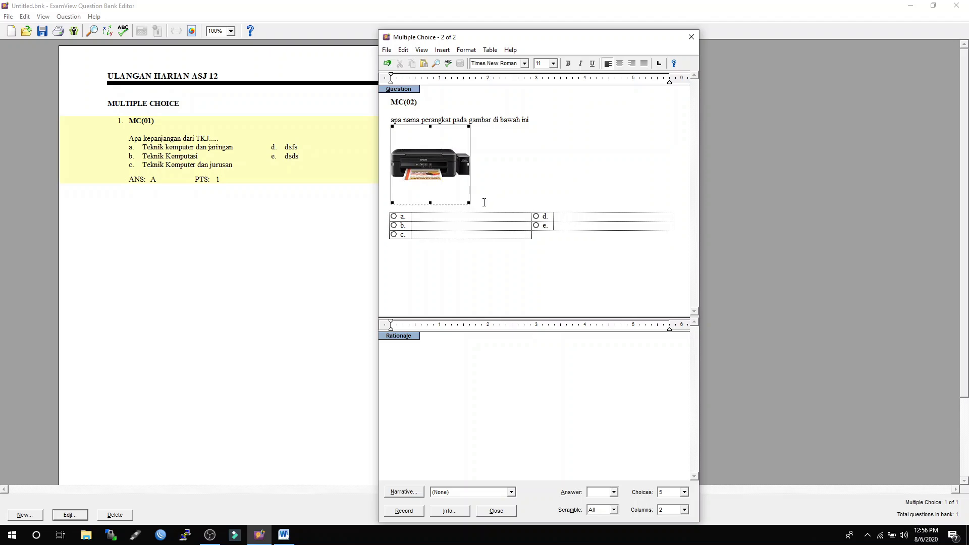
pyautogui.press('Right')
# - Fill choices a to e with printer, laptop, komputer, keyboard and mouse, and record the question with choice a as the answer
pyautogui.click(456, 222)
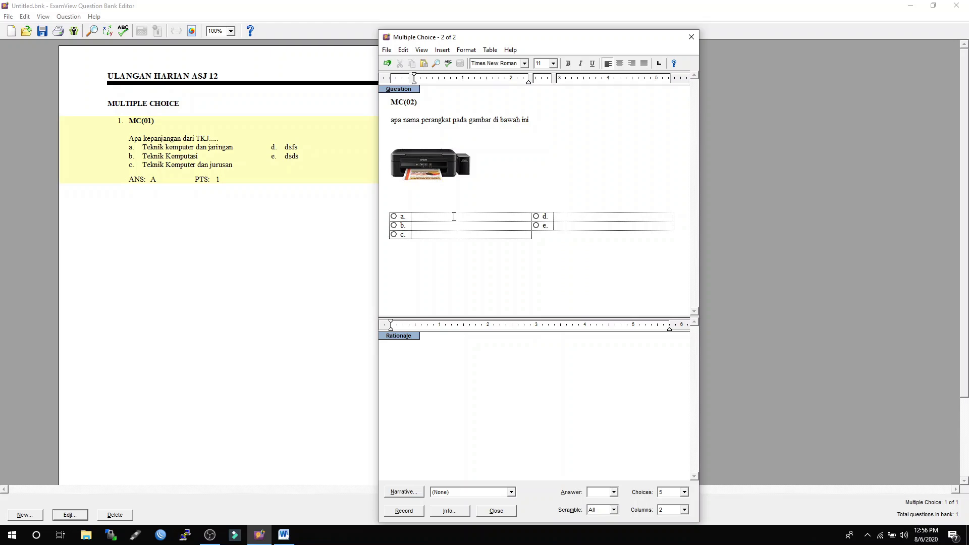
pyautogui.write('printer')
pyautogui.press('Tab')
pyautogui.write('laptop')
pyautogui.press('Tab')
pyautogui.write('komputer')
pyautogui.press('Tab')
pyautogui.write('keyboard\tmouse')
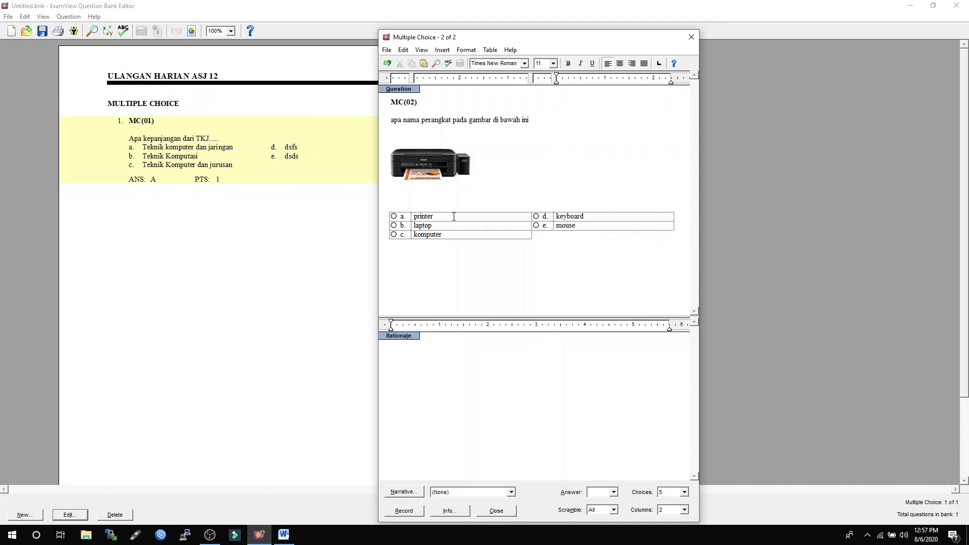
pyautogui.click(394, 217)
pyautogui.click(409, 512)
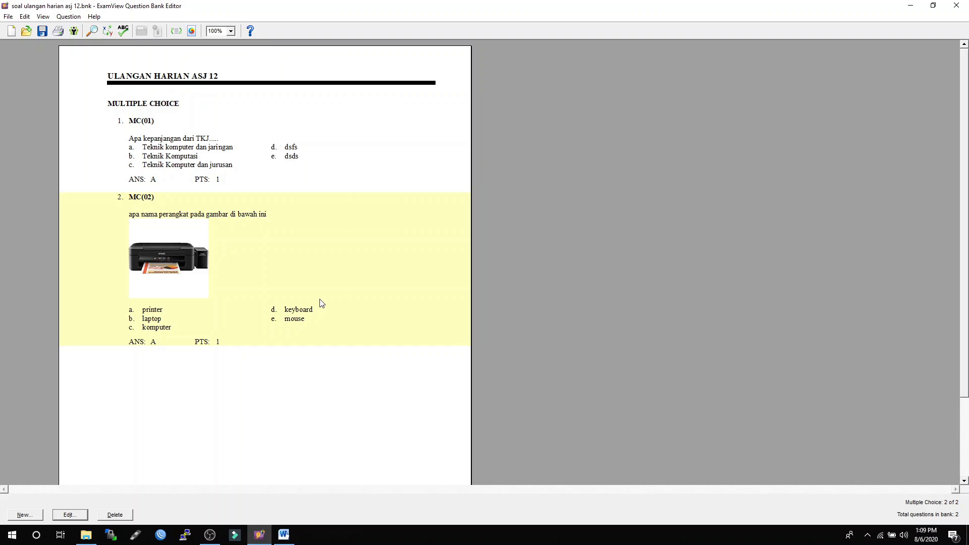
# - Add a Completion question to the bank and head it with the bold label "SA(01)"
pyautogui.click(28, 515)
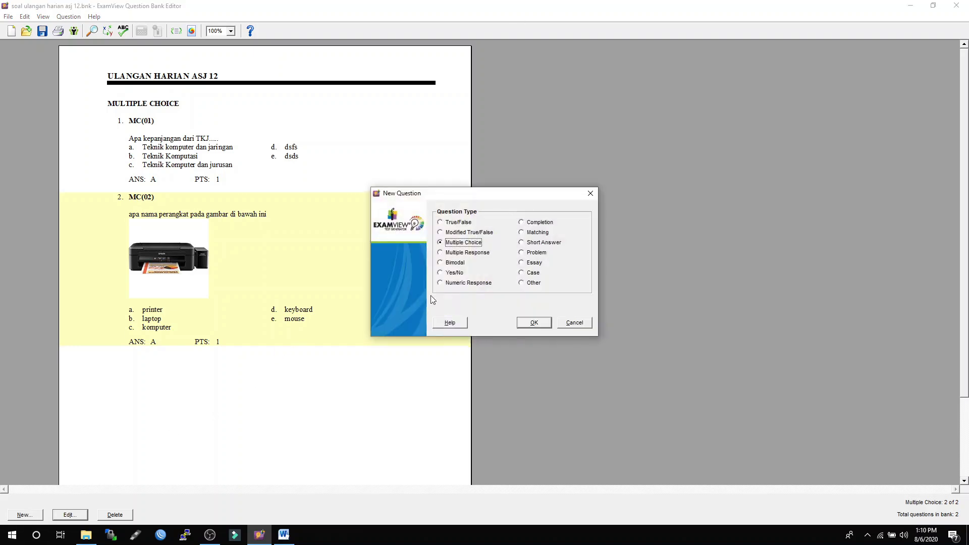
pyautogui.click(526, 224)
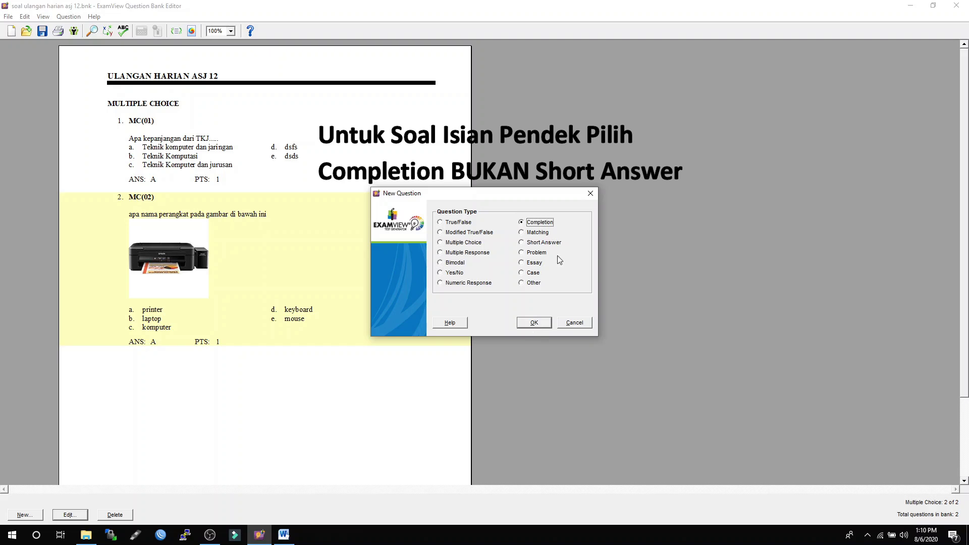
pyautogui.click(531, 323)
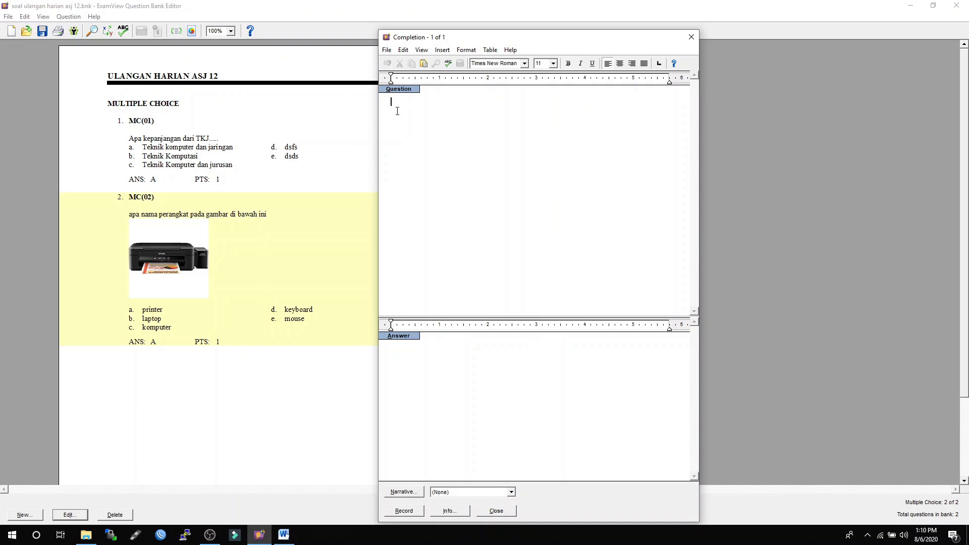
pyautogui.write('s')
pyautogui.write('=')
pyautogui.press('BackSpace')
pyautogui.write('s=')
pyautogui.press('BackSpace')
pyautogui.press('BackSpace')
pyautogui.write('SA')
pyautogui.write('(01')
pyautogui.write(')')
# - Enter the non-bold question text "Apa singkatan dari Teknik Komputer & jaringan...." below the SA(01) label
pyautogui.write('a')
pyautogui.press('BackSpace')
pyautogui.hotkey('ctrl', 'b')
pyautogui.write('Apa singkatan dari Teknik Komputer & jaringan....')
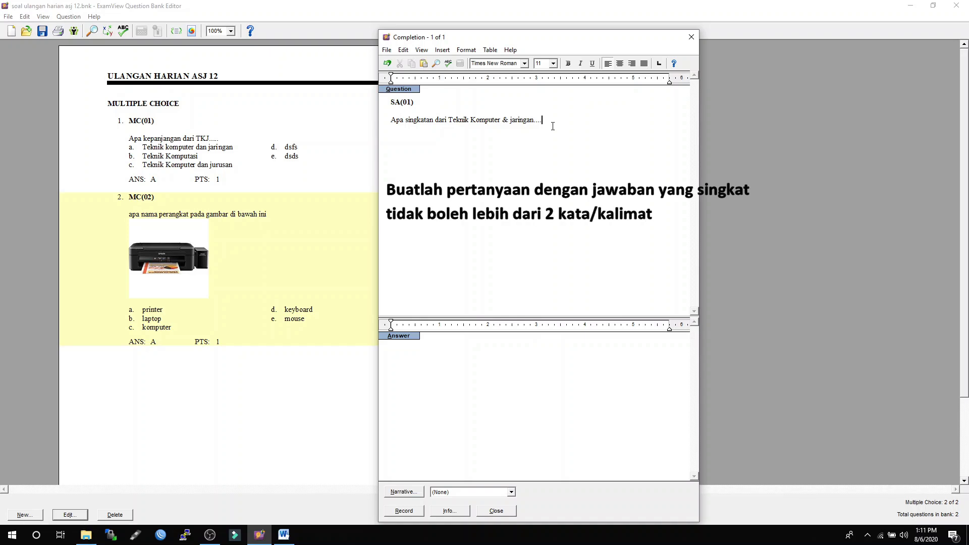
pyautogui.write('.')
# - Enter "TKJ" as the answer to the completion question
pyautogui.click(410, 347)
pyautogui.write('t')
pyautogui.press('BackSpace')
pyautogui.write('TKJ')
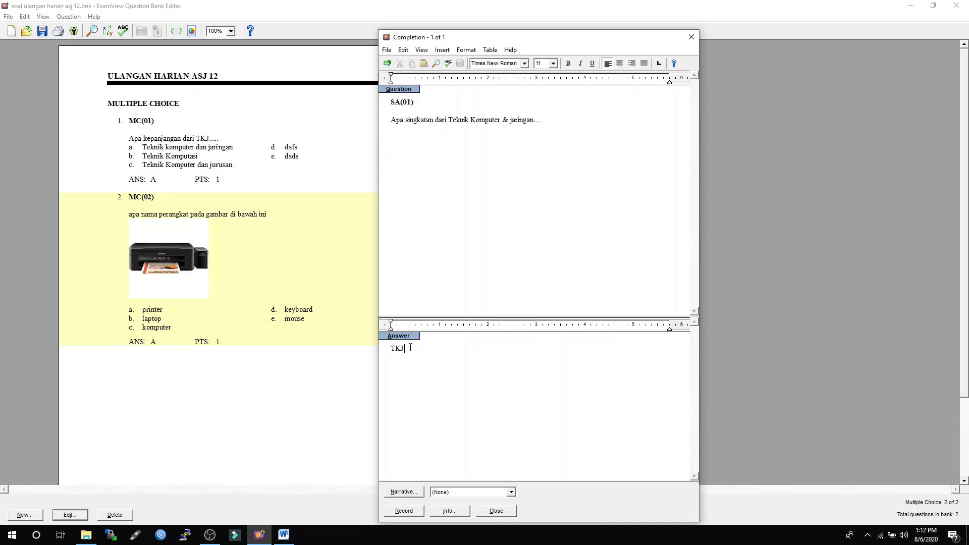
pyautogui.press('Left')
pyautogui.click(562, 122)
# - Retype the completion answer in lowercase as "tkj" and change it back to "TKJ"
pyautogui.moveTo(408, 350); pyautogui.dragTo(390, 350)
pyautogui.click(405, 350)
pyautogui.press('BackSpace')
pyautogui.press('BackSpace')
pyautogui.press('BackSpace')
pyautogui.write('tkj')
pyautogui.press('BackSpace')
pyautogui.press('BackSpace')
pyautogui.press('BackSpace')
pyautogui.write('TKJ')
pyautogui.moveTo(408, 354); pyautogui.dragTo(390, 349)
# - Delete the whole question text below the SA(01) label, keeping the label
pyautogui.click(557, 121)
pyautogui.press('BackSpace')
pyautogui.press('BackSpace')
pyautogui.press('BackSpace')
pyautogui.press('BackSpace')
pyautogui.press('BackSpace')
pyautogui.press('BackSpace')
pyautogui.press('BackSpace')
pyautogui.press('BackSpace')
pyautogui.press('BackSpace')
pyautogui.press('BackSpace')
pyautogui.press('BackSpace')
pyautogui.press('BackSpace')
pyautogui.press('BackSpace')
pyautogui.press('BackSpace')
pyautogui.press('BackSpace')
pyautogui.press('BackSpace')
pyautogui.press('BackSpace')
pyautogui.press('BackSpace')
pyautogui.press('BackSpace')
pyautogui.press('BackSpace')
pyautogui.press('BackSpace')
pyautogui.press('BackSpace')
pyautogui.press('BackSpace')
pyautogui.press('BackSpace')
pyautogui.press('BackSpace')
pyautogui.press('BackSpace')
pyautogui.press('BackSpace')
pyautogui.press('BackSpace')
pyautogui.press('BackSpace')
pyautogui.press('BackSpace')
pyautogui.press('BackSpace')
pyautogui.press('BackSpace')
pyautogui.press('BackSpace')
pyautogui.press('BackSpace')
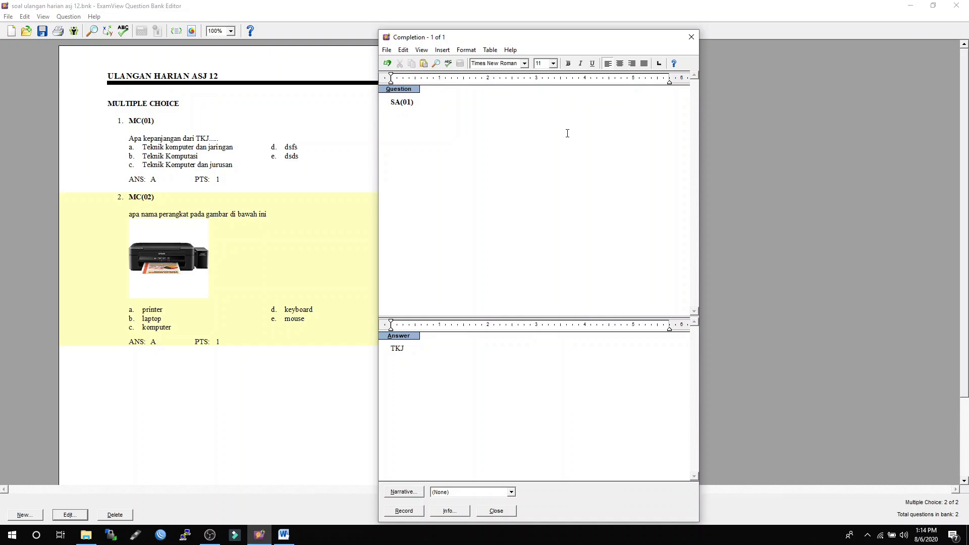
# - Clear the TKJ answer, enter the question "1+1=............." below the SA(01) label and give "2" as its answer
pyautogui.click(422, 355)
pyautogui.press('BackSpace')
pyautogui.press('BackSpace')
pyautogui.press('BackSpace')
pyautogui.click(418, 108)
pyautogui.write('1+1=.............')
pyautogui.click(400, 348)
pyautogui.write('2')
# - Try the spelled-out form "dua" in the completion answer and remove it again
pyautogui.write('aa')
pyautogui.press('BackSpace')
pyautogui.press('BackSpace')
pyautogui.write('dua')
pyautogui.press('BackSpace')
pyautogui.press('BackSpace')
pyautogui.press('BackSpace')
pyautogui.write('dua')
pyautogui.press('BackSpace')
pyautogui.press('BackSpace')
pyautogui.press('BackSpace')
# - Record the completion question in the bank and select its entry under the COMPLETION heading
pyautogui.click(412, 511)
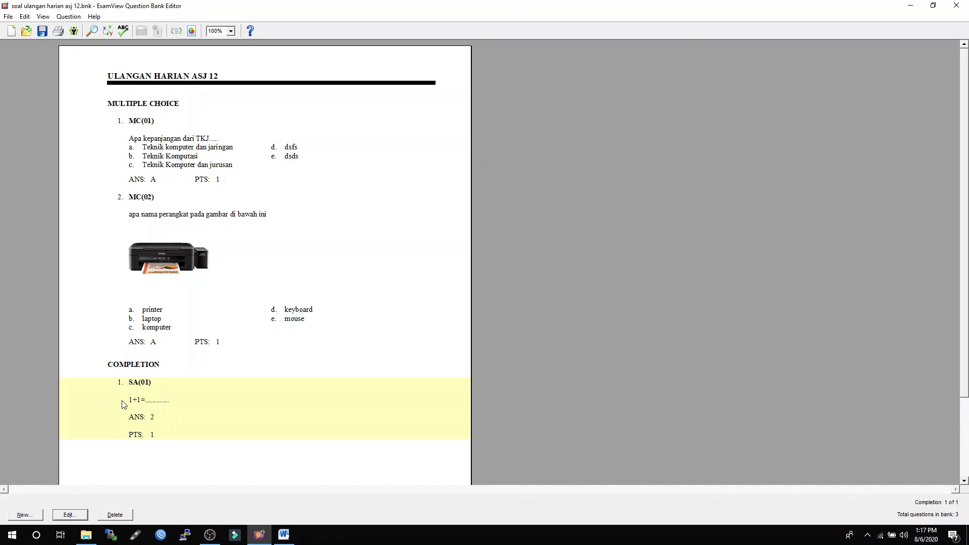
pyautogui.click(107, 365)
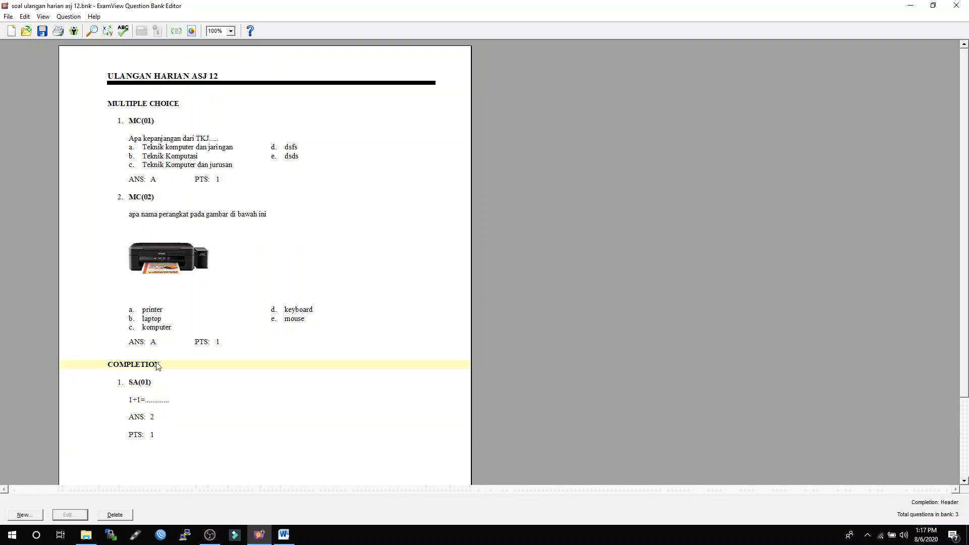
pyautogui.click(192, 424)
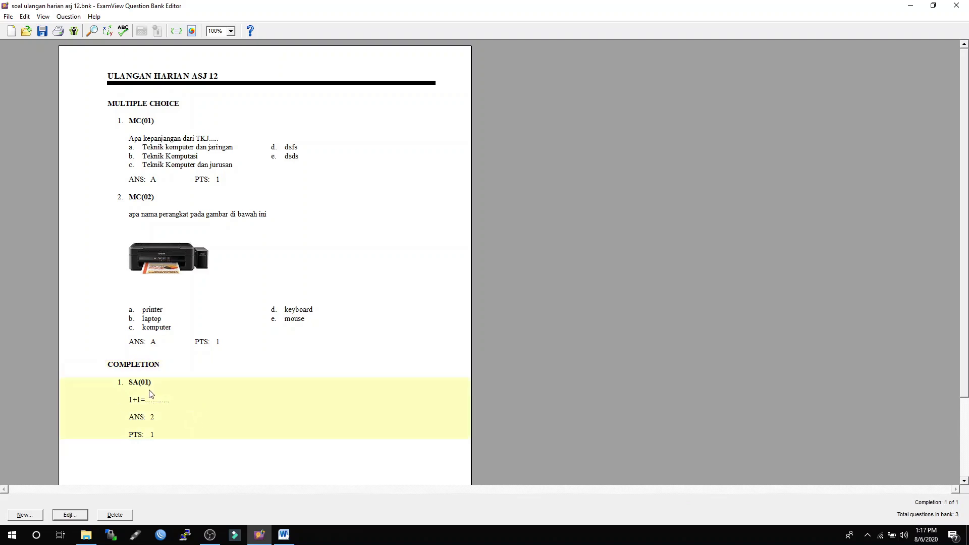
pyautogui.scroll(-2, 151, 394)
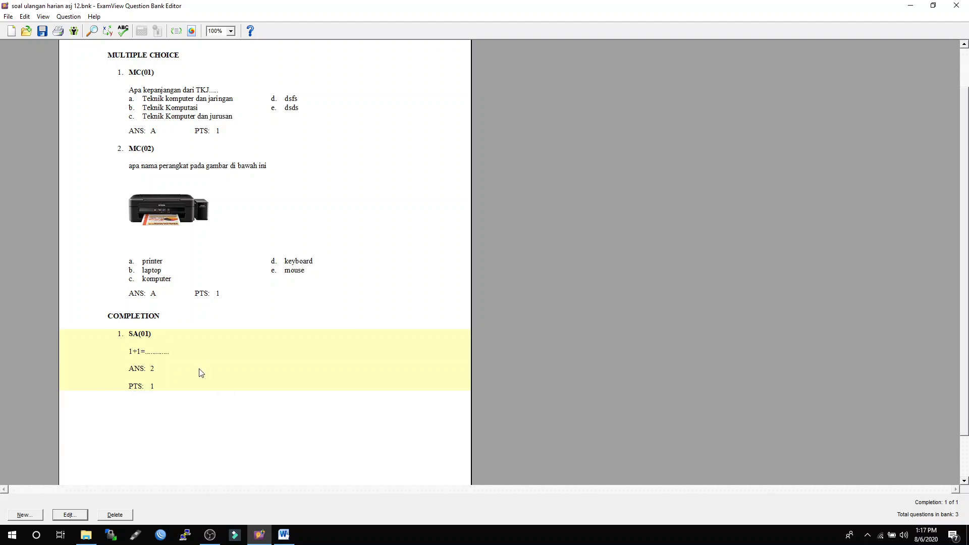
# - Create a new Essay question with the text "Apa yang di maksud dengan komputer.........."
pyautogui.click(29, 518)
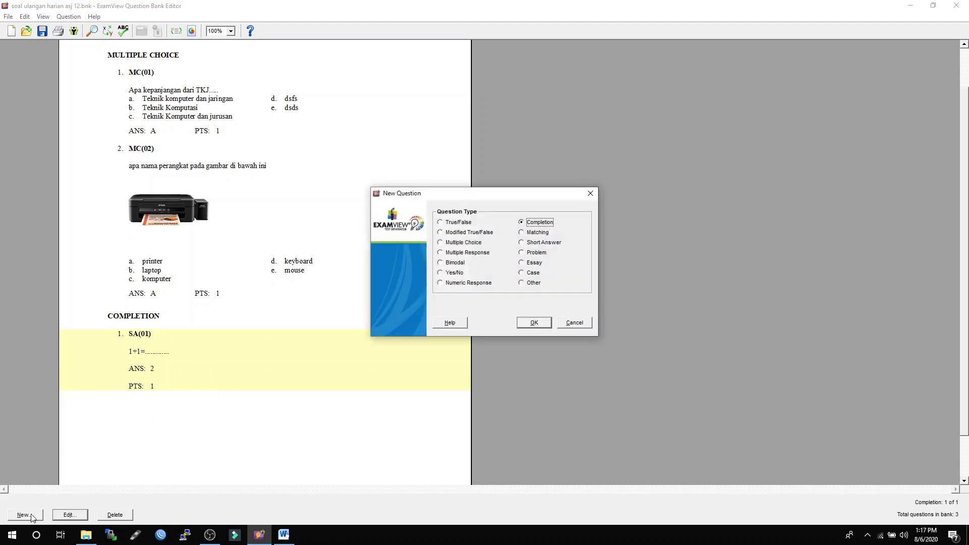
pyautogui.click(521, 242)
pyautogui.click(524, 264)
pyautogui.click(535, 324)
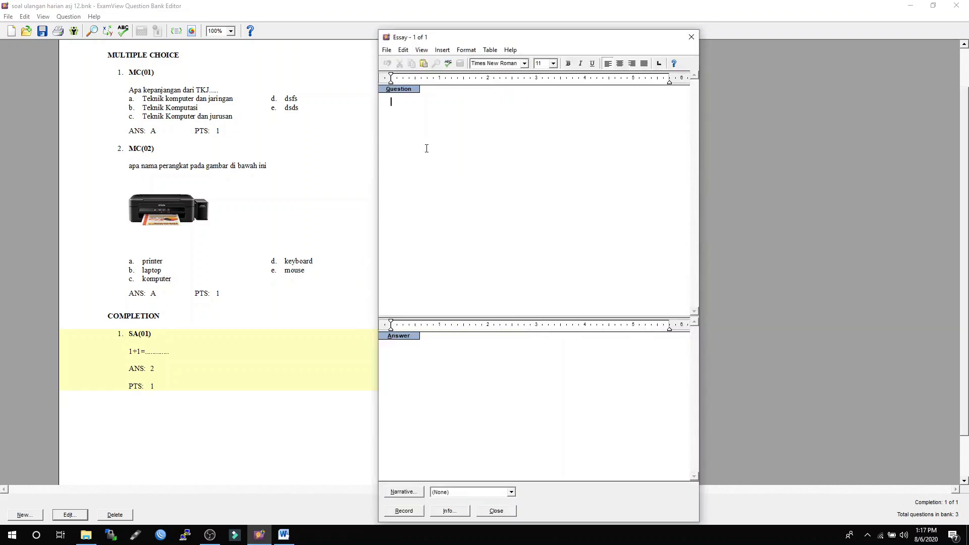
pyautogui.write('Apa yang di maksud dengan ko')
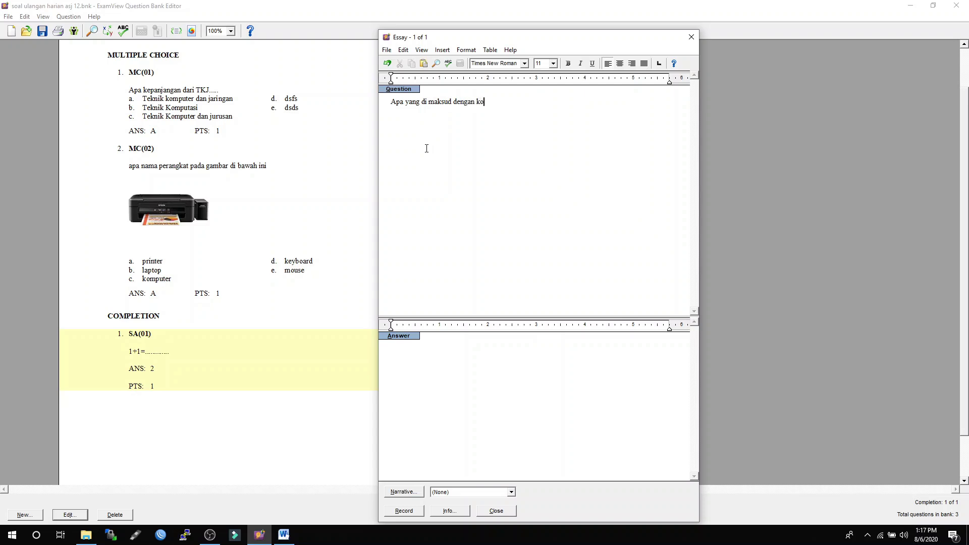
pyautogui.write('mputer...........')
# - Insert the label "ES(01)" on a new line above the essay question text
pyautogui.press('Left')
pyautogui.press('Left')
pyautogui.press('Left')
pyautogui.press('Left')
pyautogui.press('Left')
pyautogui.press('Left')
pyautogui.press('Left')
pyautogui.press('Home')
pyautogui.press('Return')
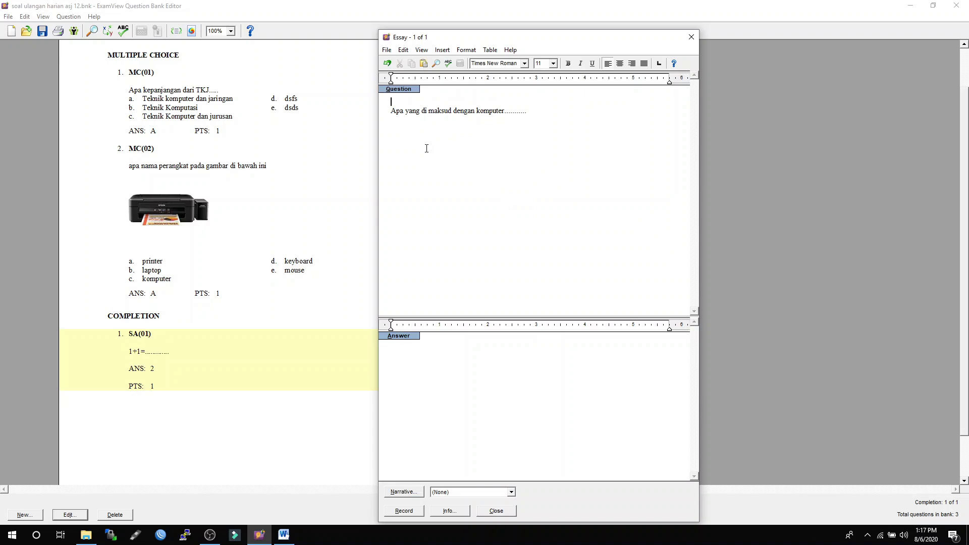
pyautogui.press('Up')
pyautogui.write('ES(01)')
# - Make the ES(01) label bold and add an empty line between it and the essay question text
pyautogui.hotkey('shift', 'Left')
pyautogui.hotkey('shift', 'Left')
pyautogui.hotkey('shift', 'Left')
pyautogui.hotkey('shift', 'Left')
pyautogui.hotkey('shift', 'Left')
pyautogui.hotkey('shift', 'Left')
pyautogui.hotkey('ctrl', 'b')
pyautogui.press('End')
pyautogui.press('Return')
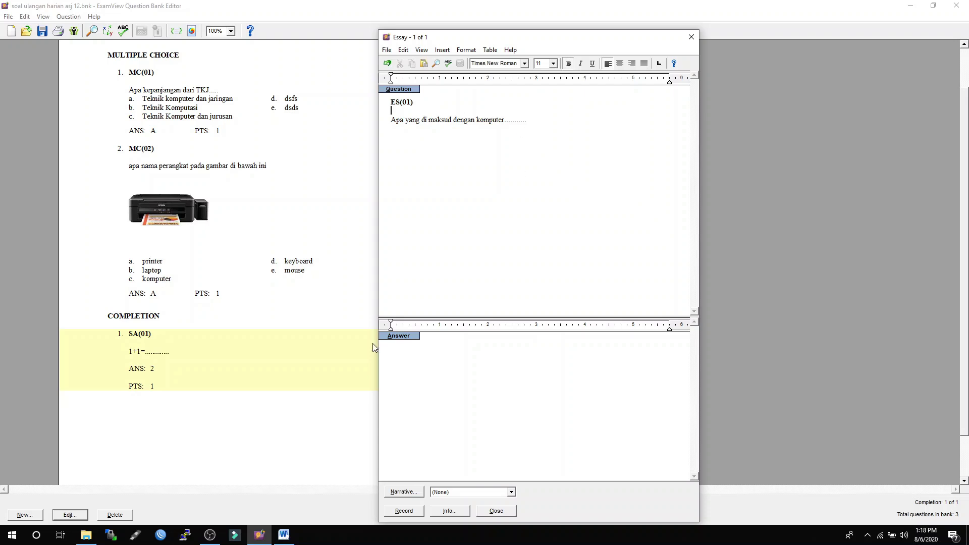
# - Enter a row of dots as the essay answer and record the question in the bank
pyautogui.click(408, 353)
pyautogui.write('..................................')
pyautogui.click(408, 512)
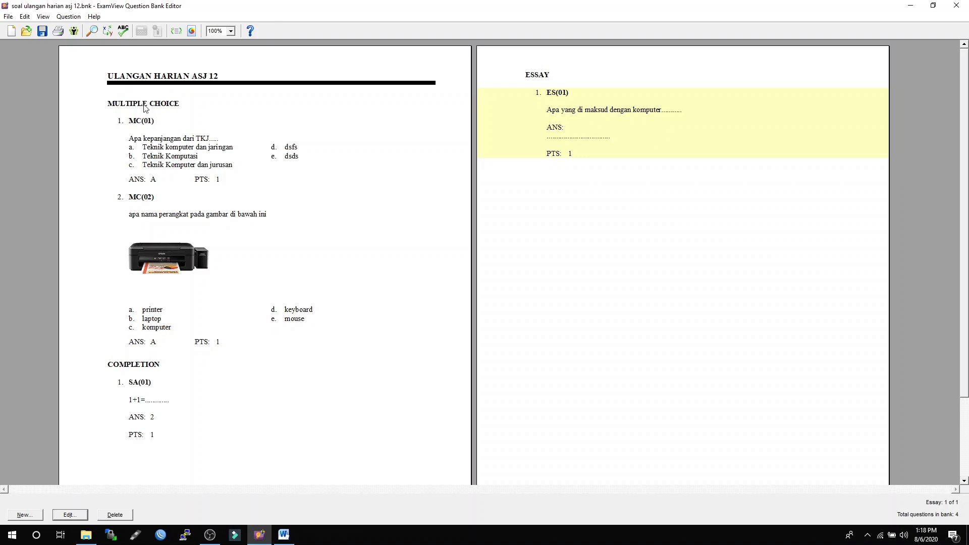
# - Save the question bank in the Music folder as "soal ulangan harian asj 12", overwriting the existing file
pyautogui.click(41, 33)
pyautogui.click(8, 17)
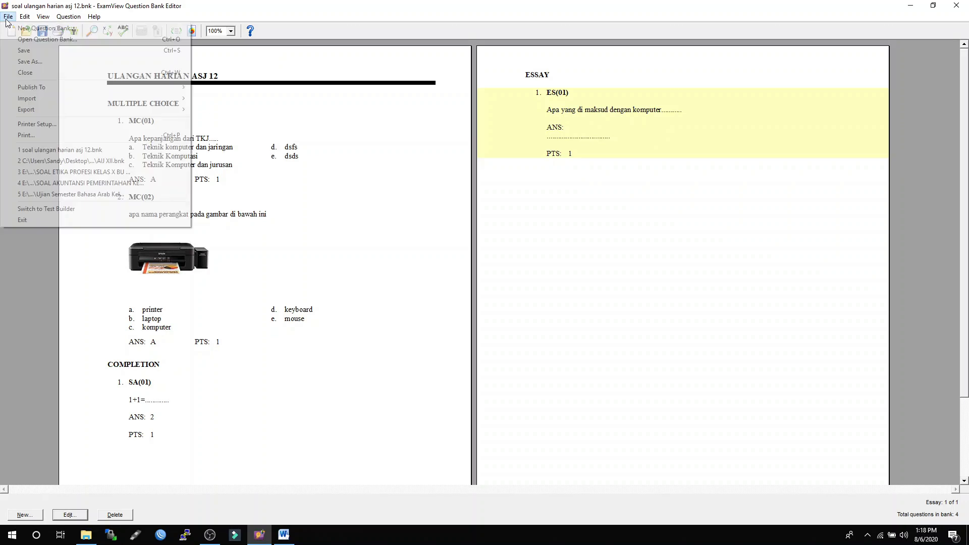
pyautogui.click(22, 62)
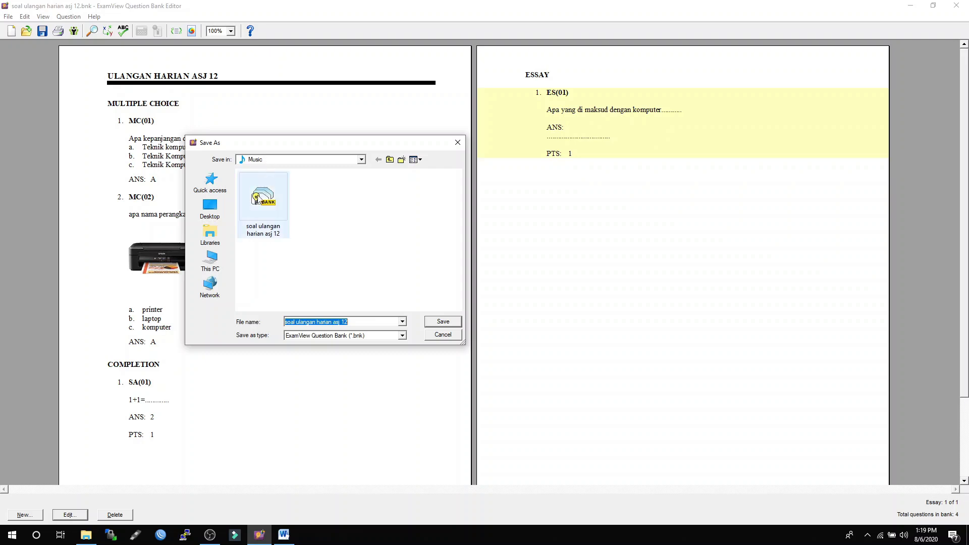
pyautogui.click(263, 202)
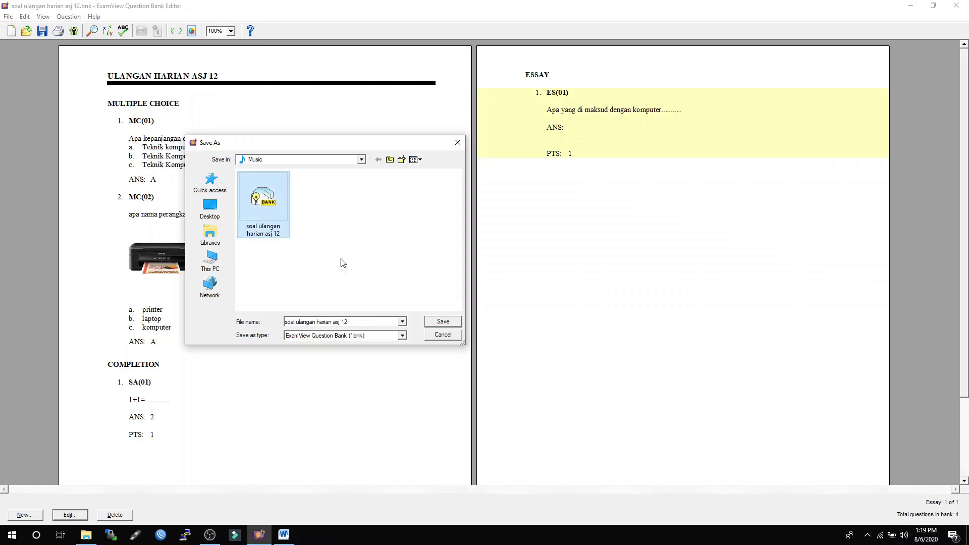
pyautogui.click(433, 323)
pyautogui.click(501, 272)
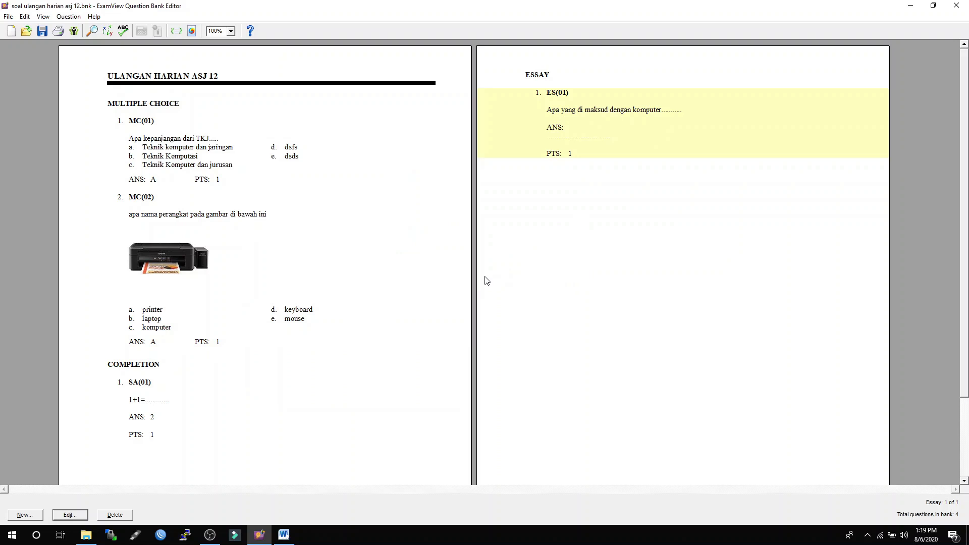
# - Switch to File Explorer, delete the old "Ulangan Harian ASJ 12" ZIP archive from Music and select the saved bank file
pyautogui.click(85, 538)
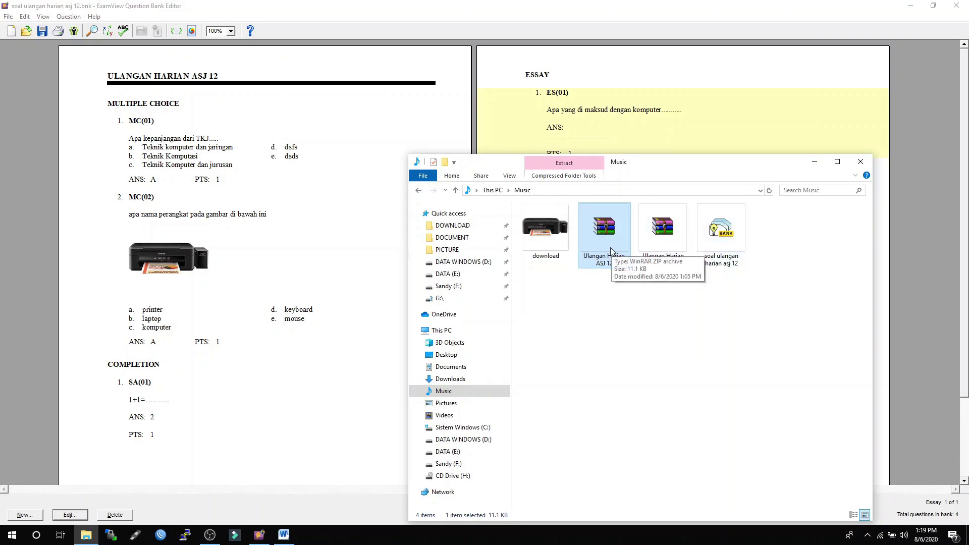
pyautogui.press('Delete')
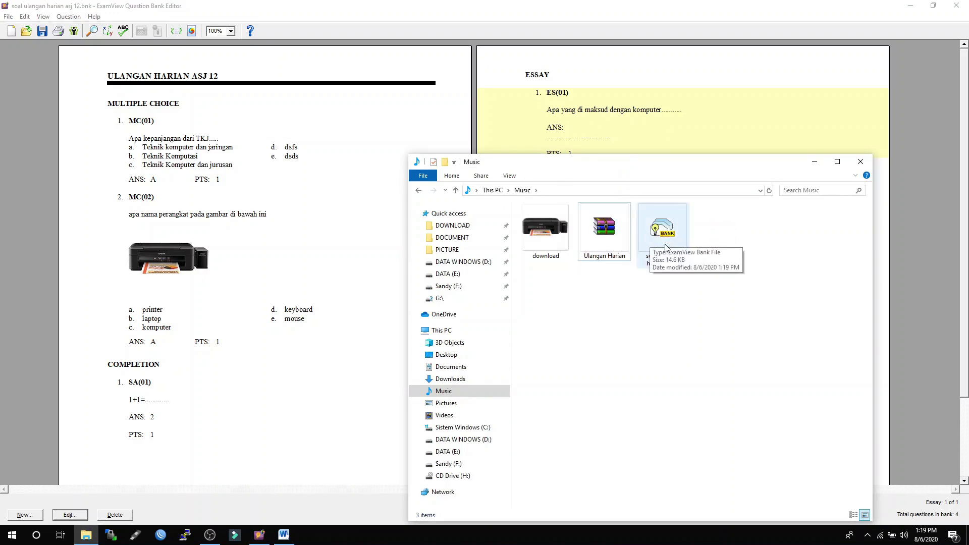
pyautogui.click(669, 263)
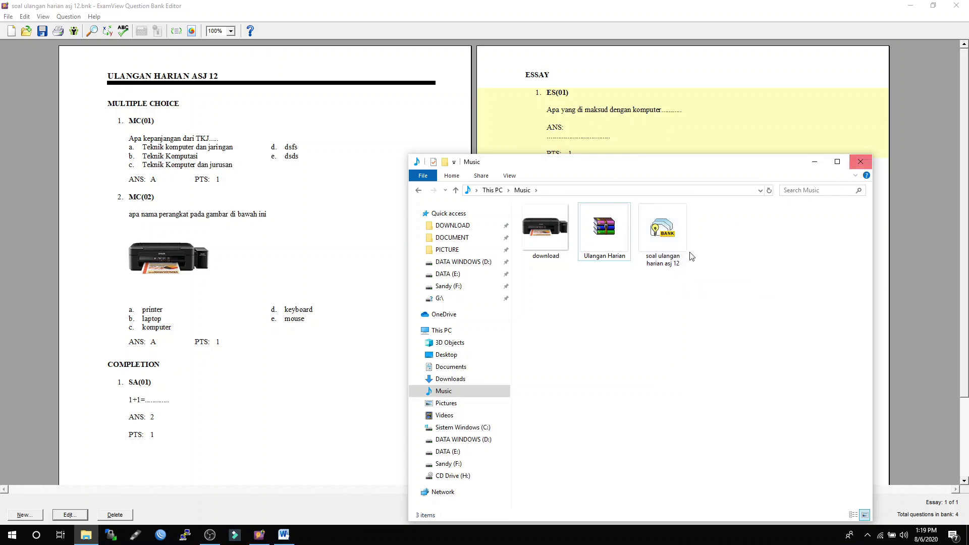
pyautogui.click(665, 226)
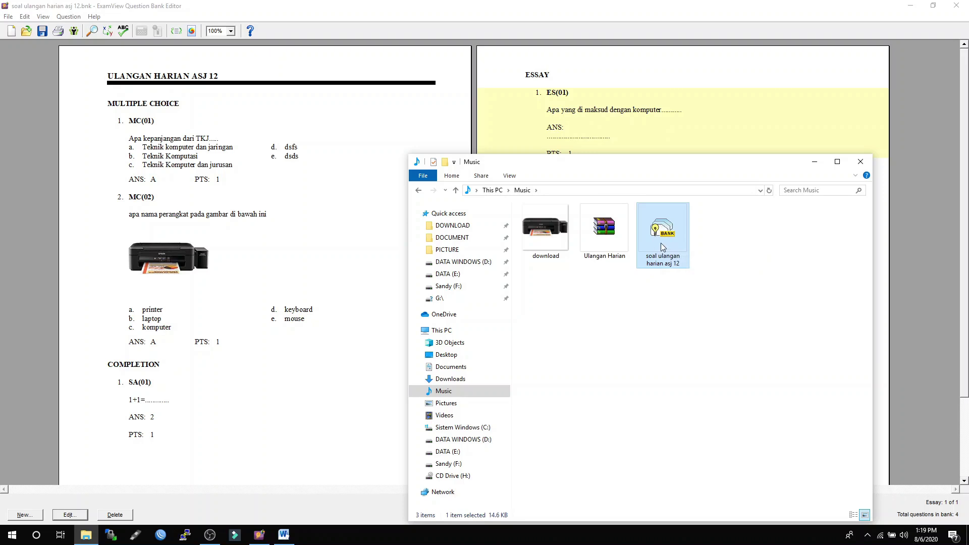
pyautogui.click(814, 161)
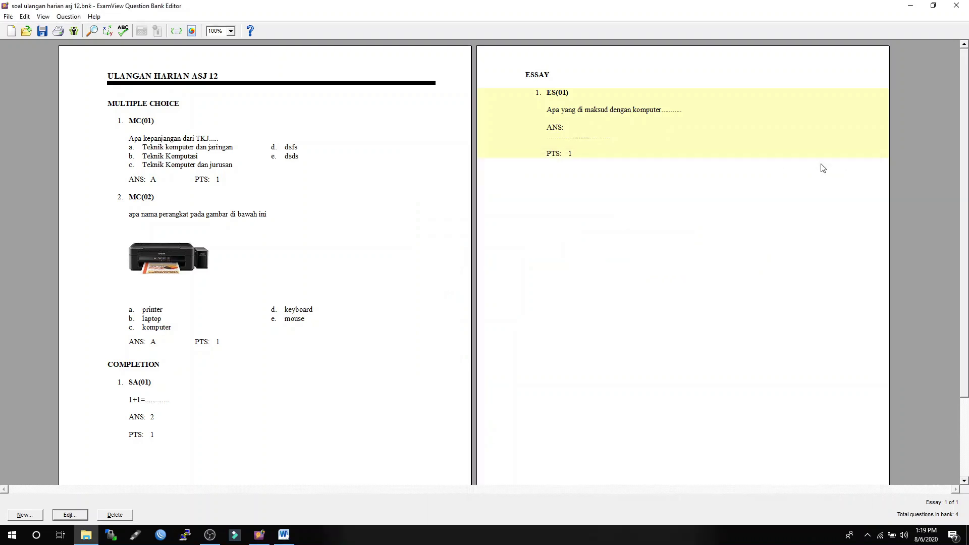
# - In ExamView, start exporting the bank to Blackboard 7.1-9.0 format with the file name "Ulangan Harian 1 ASJ 12"
pyautogui.click(10, 18)
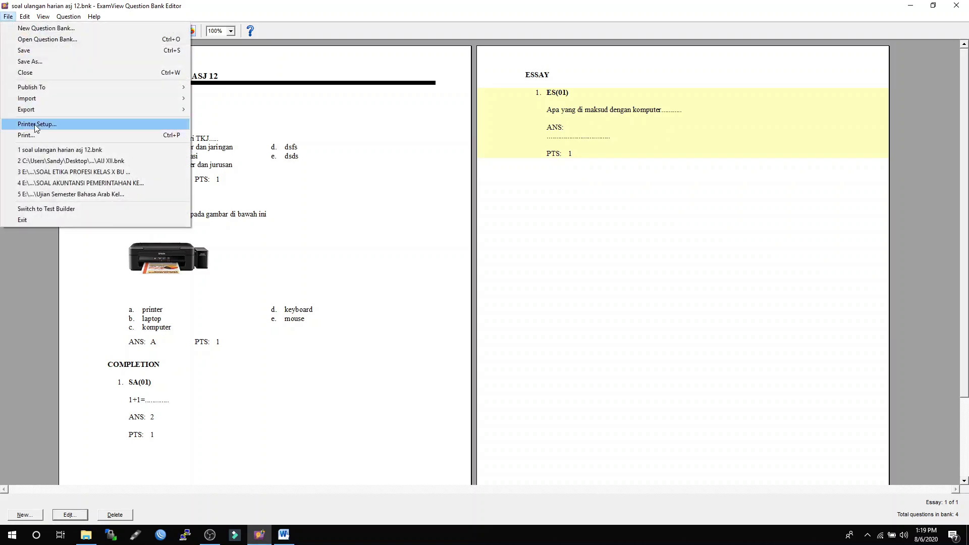
pyautogui.moveTo(45, 108)
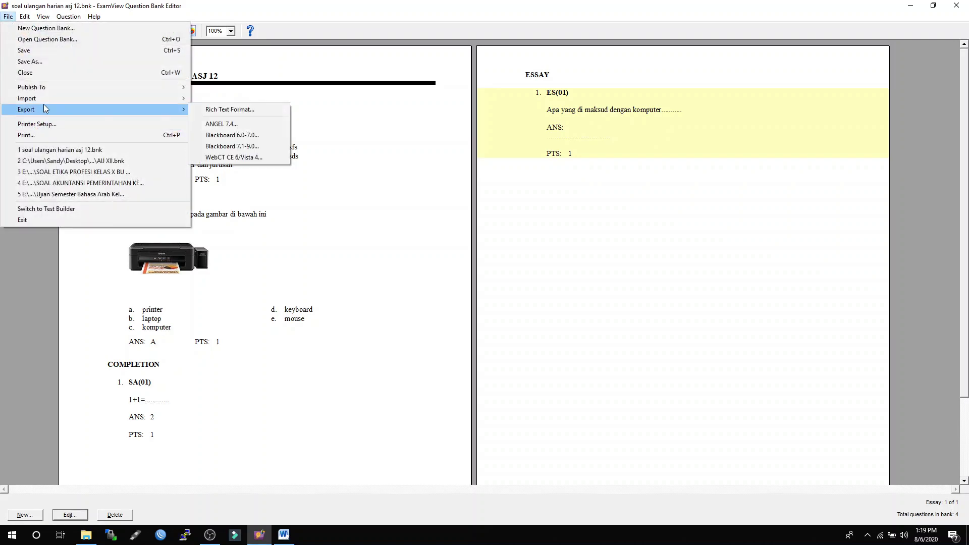
pyautogui.click(247, 150)
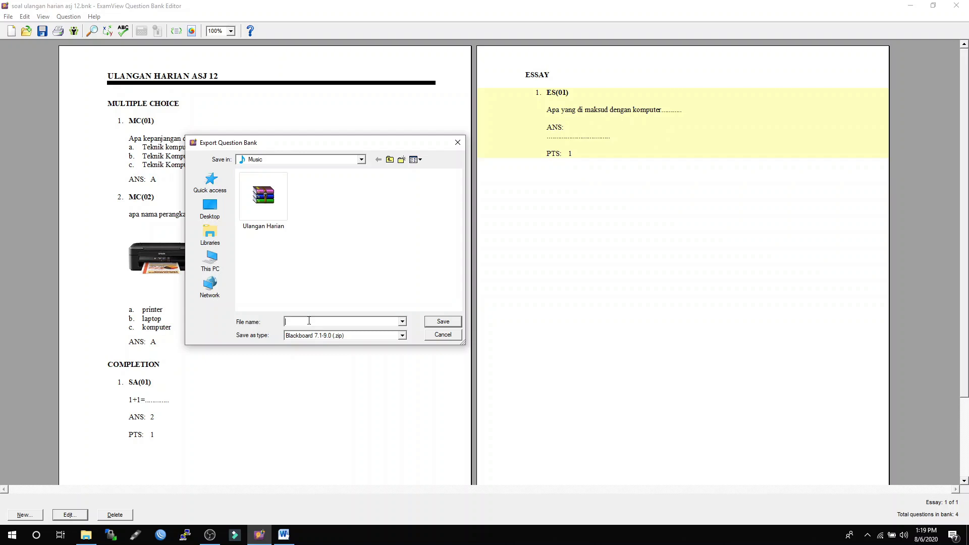
pyautogui.write('Ulangan Harian.z as')
pyautogui.press('BackSpace')
pyautogui.press('BackSpace')
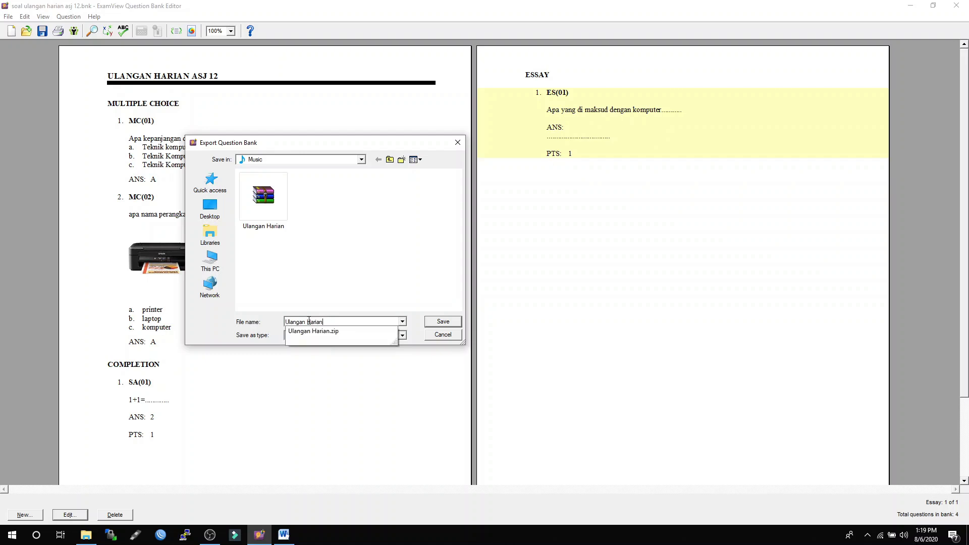
pyautogui.write('ASJ')
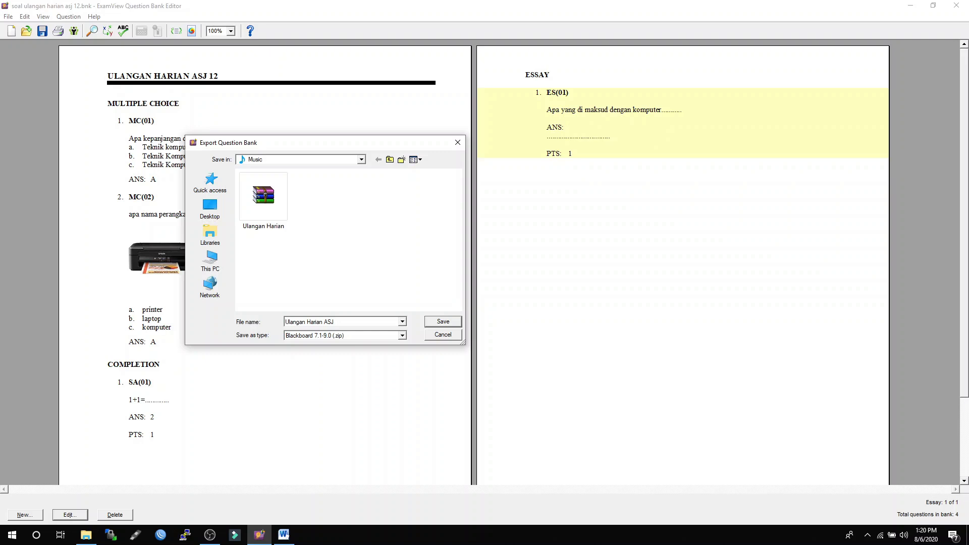
pyautogui.write(' 1')
pyautogui.write('12')
# - Copy the export file name, reuse it as the pool name and image directory name, and complete the Blackboard export
pyautogui.moveTo(346, 322); pyautogui.dragTo(262, 330)
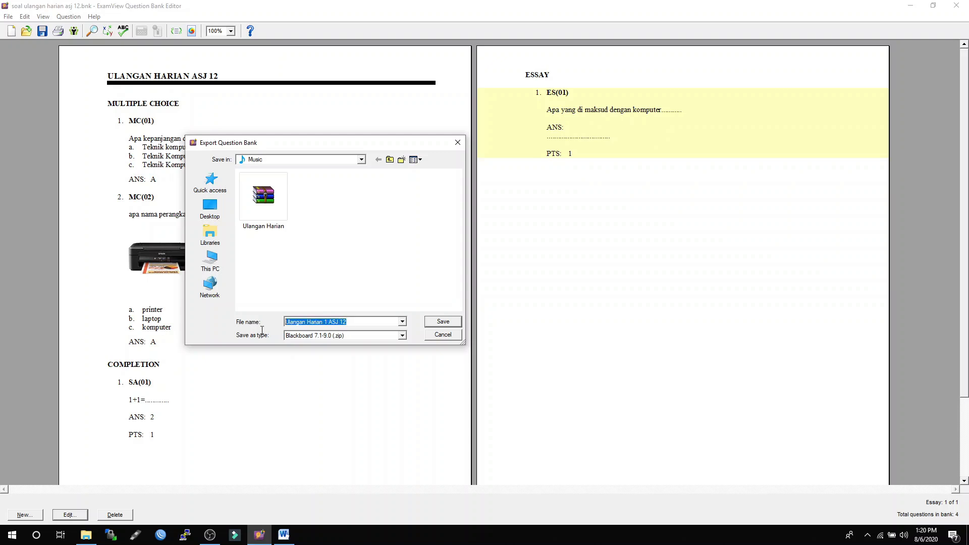
pyautogui.rightClick(297, 320)
pyautogui.click(322, 353)
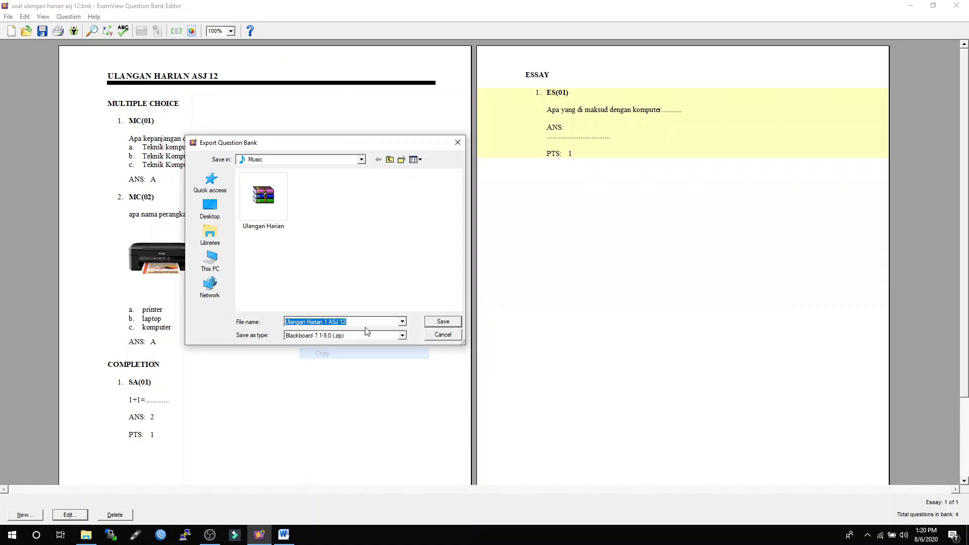
pyautogui.click(456, 324)
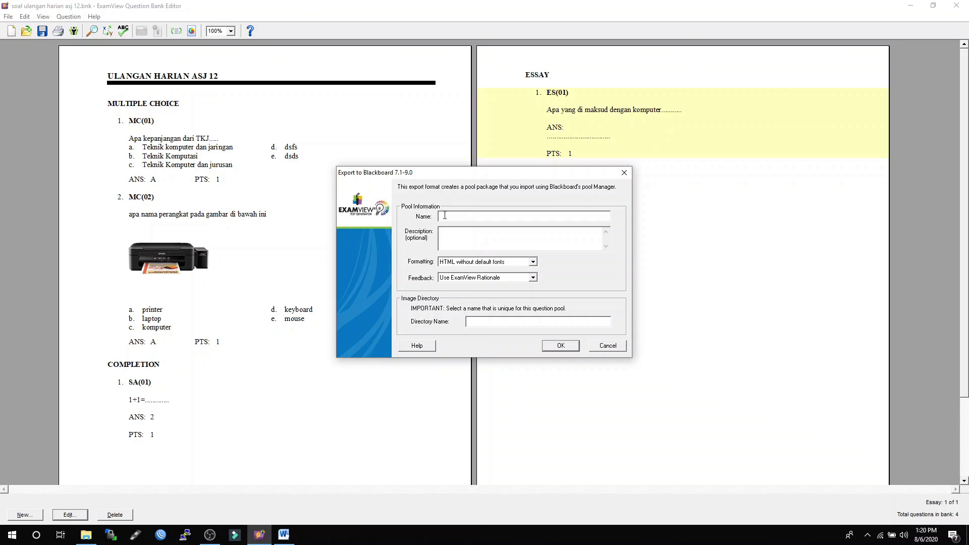
pyautogui.hotkey('ctrl', 'v')
pyautogui.hotkey('ctrl', 'v')
pyautogui.click(561, 347)
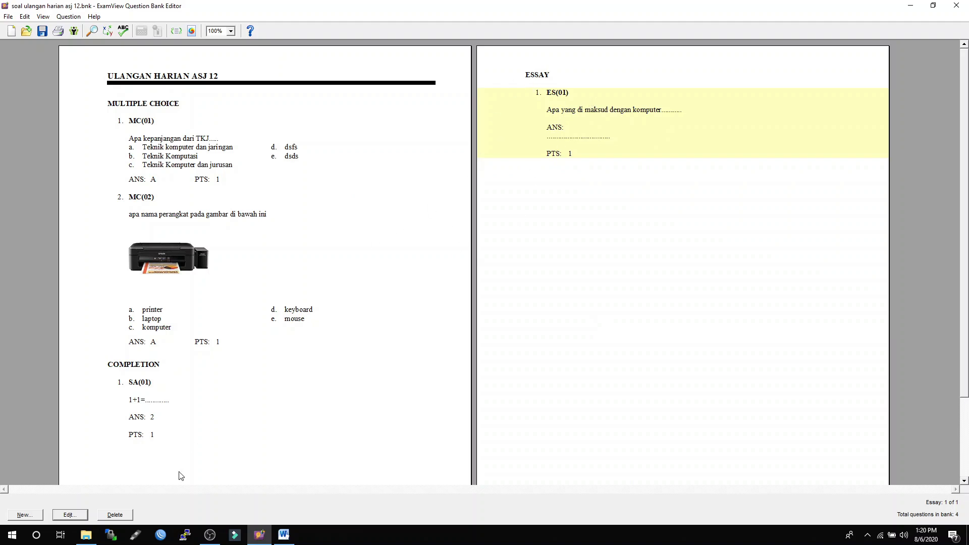
# - Switch to File Explorer and select the exported "Ulangan Harian 1 ASJ 12" archive in the Music folder
pyautogui.click(83, 540)
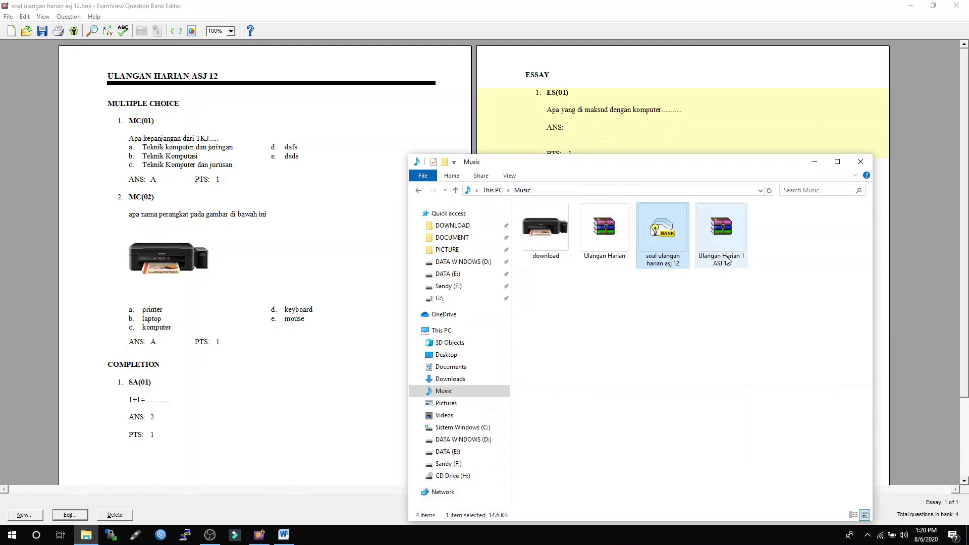
pyautogui.click(736, 244)
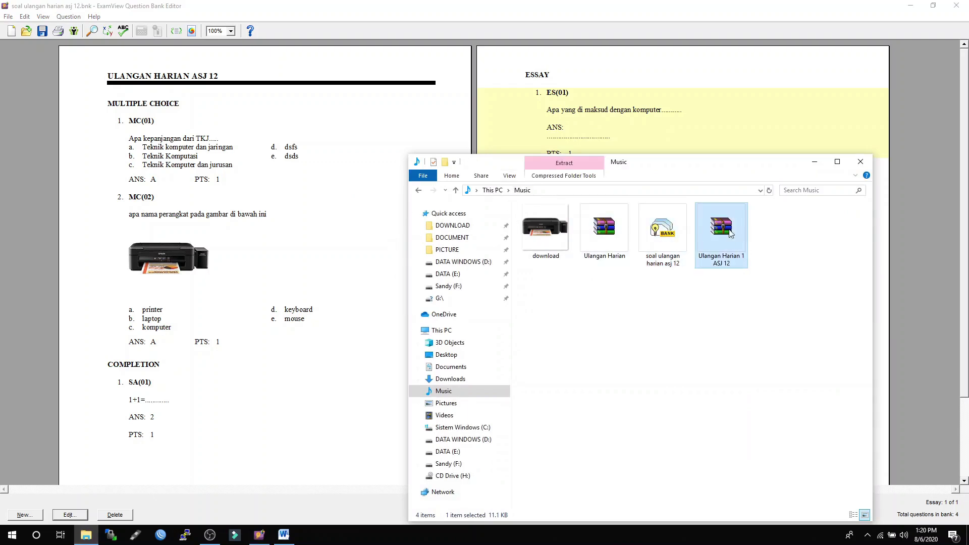